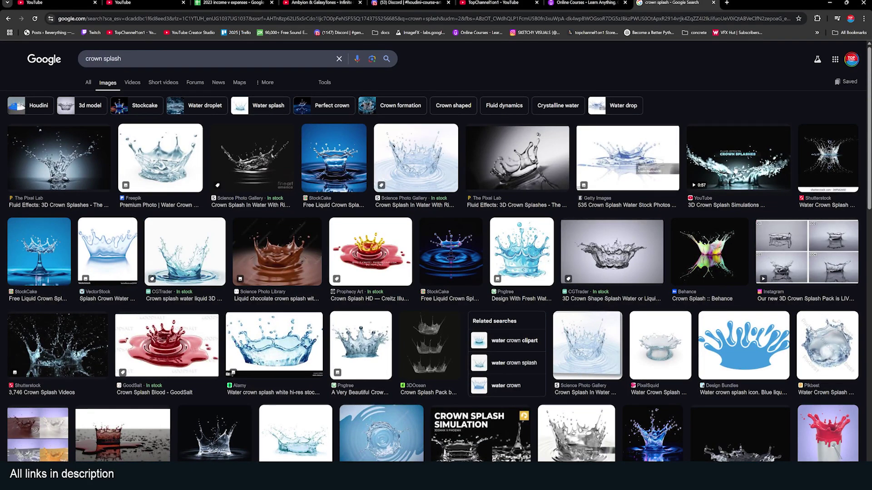
Step: Browse the crown splash image results for reference shapes
scroll(736, 169, "down", 4)
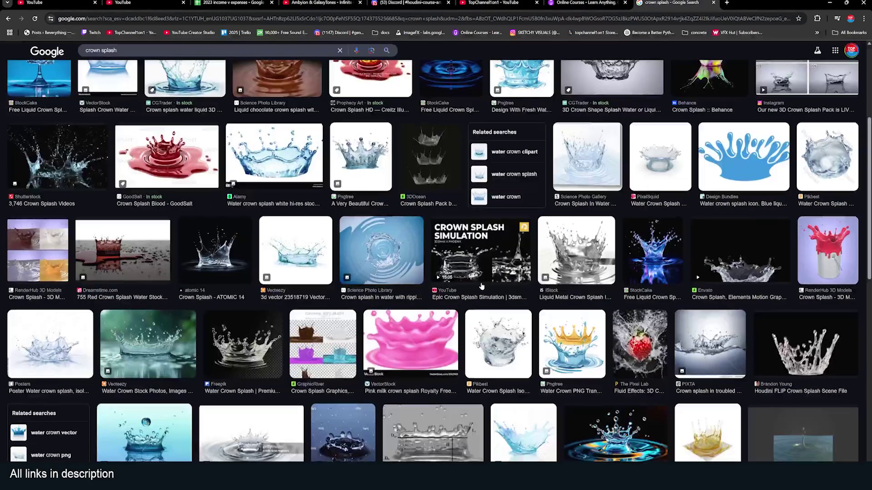
left_click(831, 5)
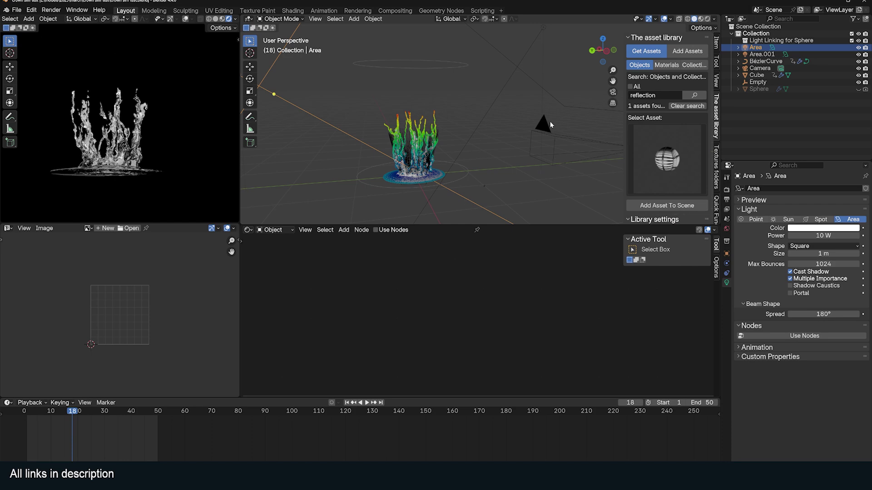
Step: Switch to Blender and examine the finished crown splash simulation from several angles, selecting its fluid domain
mouse_move(453, 155)
middle_mouse_down()
mouse_move(449, 170)
mouse_move(532, 121)
mouse_move(476, 91)
mouse_move(483, 99)
mouse_move(501, 88)
mouse_move(499, 77)
mouse_move(492, 96)
middle_mouse_up()
scroll(470, 169, "up", 4)
scroll(476, 94, "up", 4)
left_click(475, 74)
scroll(476, 74, "down", 3)
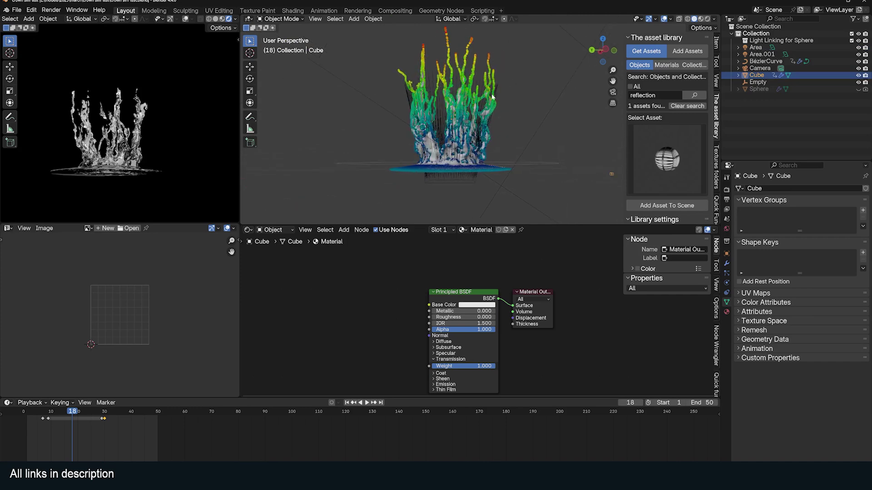
middle_click_drag(476, 135, 484, 104)
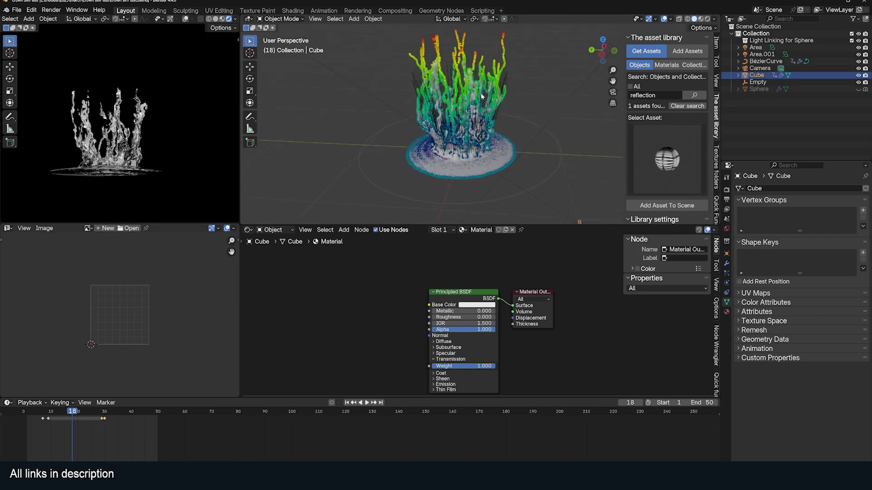
left_click(481, 92)
scroll(545, 134, "down", 2)
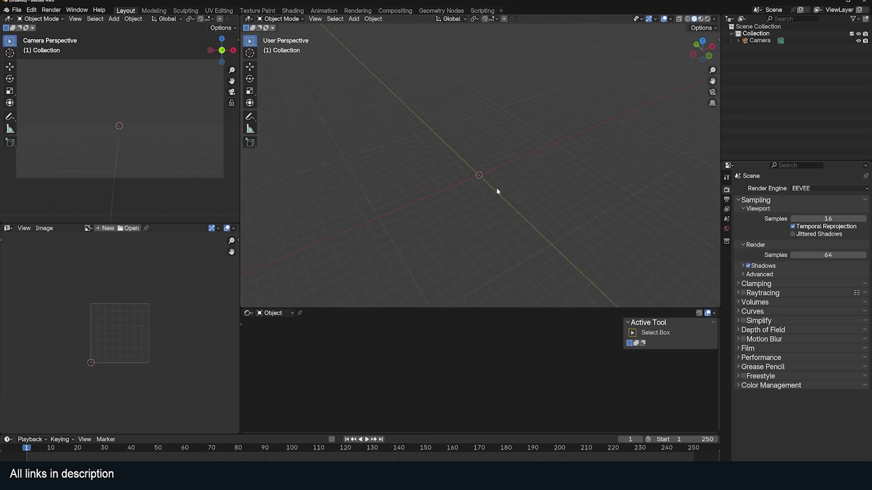
Step: Add a cube to the empty scene, enlarge it and raise it so its base sits on the ground, shown in front wireframe
key("shift+a")
mouse_move(459, 171)
left_click(537, 180)
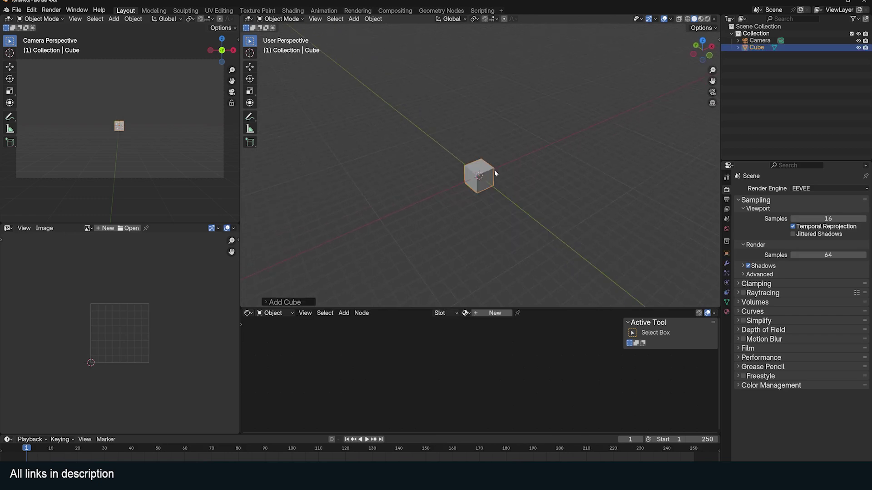
key("s")
left_click(529, 162)
key("KP_1")
key("z")
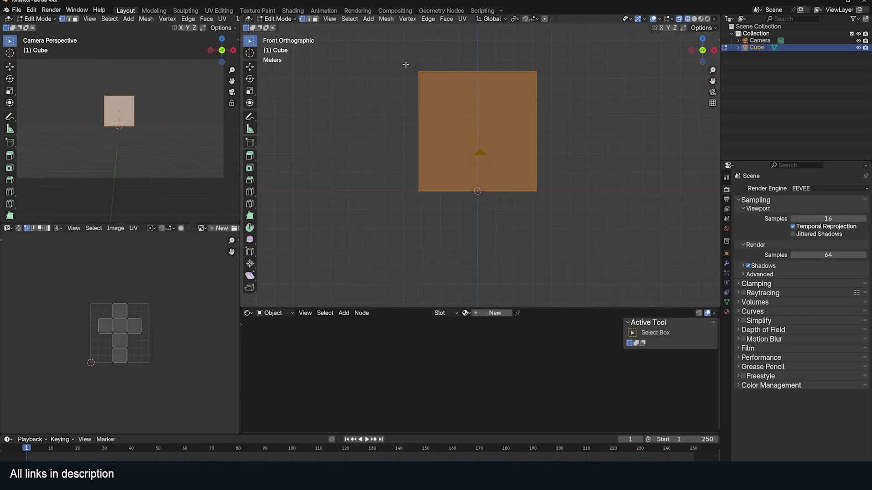
Step: Lower the cube's top vertices along Z to make a box roughly half as tall as it is wide
left_click_drag(376, 53, 608, 127)
key("g")
key("z")
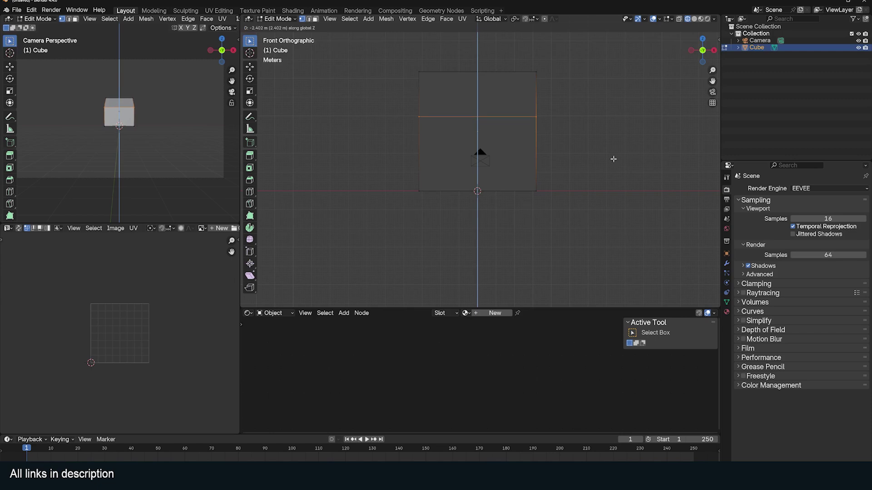
right_click(614, 159)
Step: Add an icosphere at the origin and flatten it along Z into a thin disc
key("shift+a")
mouse_move(513, 170)
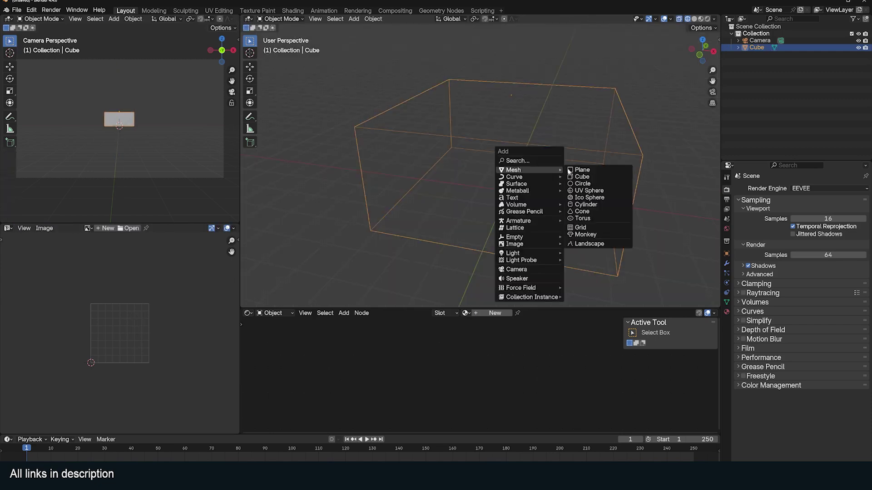
left_click(595, 197)
key("s")
key("z")
left_click(543, 203)
key("KP_1")
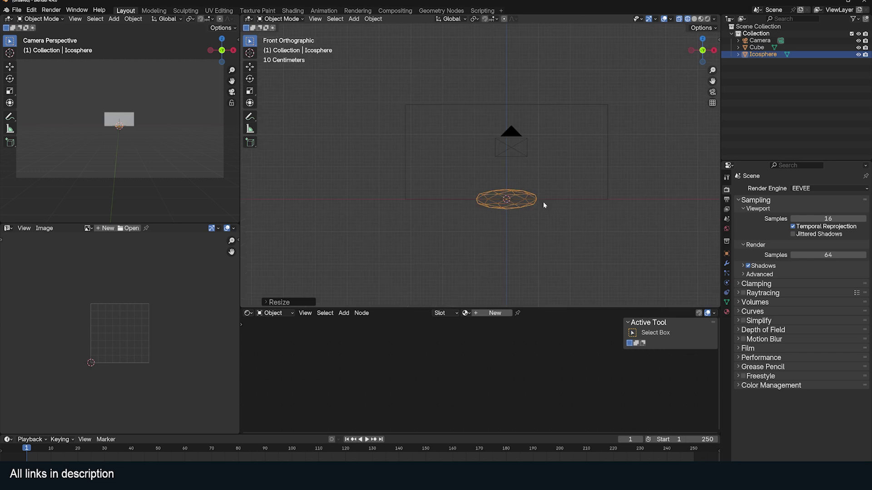
Step: Give the surrounding box fluid physics and set its fluid type to Domain
middle_click_drag(543, 202, 562, 196)
left_click(558, 201)
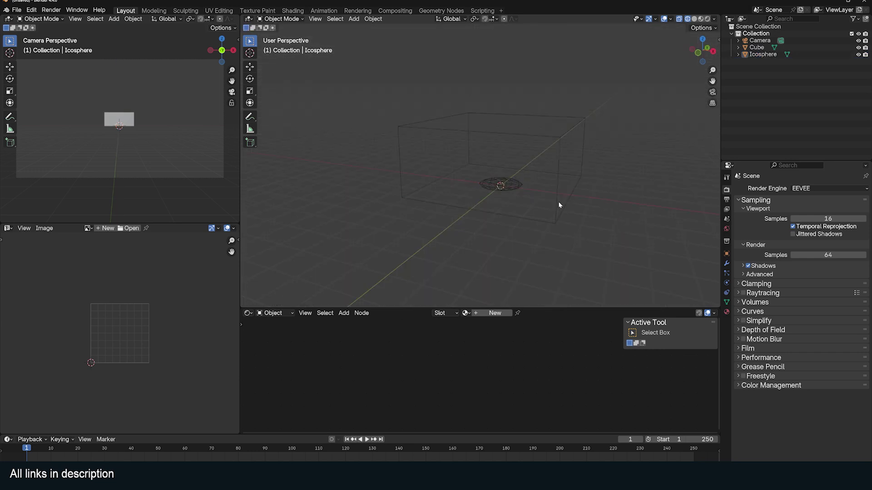
left_click(559, 204)
left_click(726, 283)
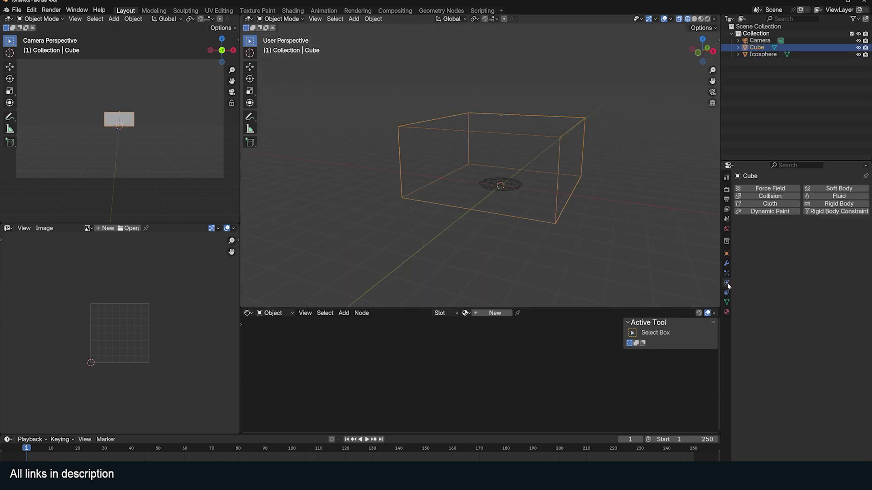
left_click(835, 196)
left_click(825, 234)
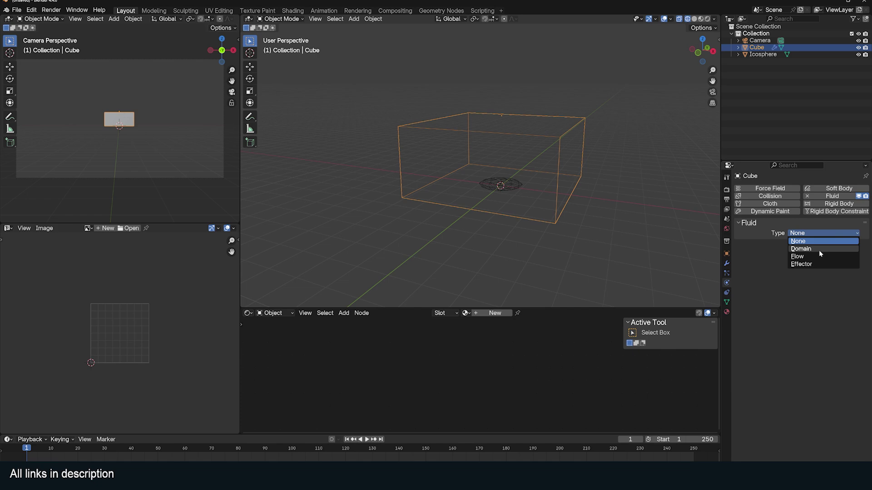
left_click(819, 249)
Step: Make the domain type Liquid and keep its resolution divisions at 64
left_click(823, 254)
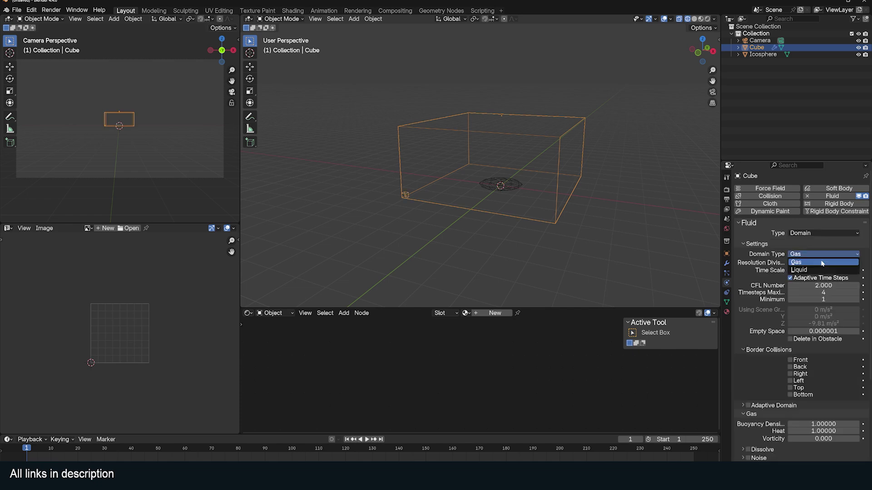
left_click(815, 261)
left_click(819, 263)
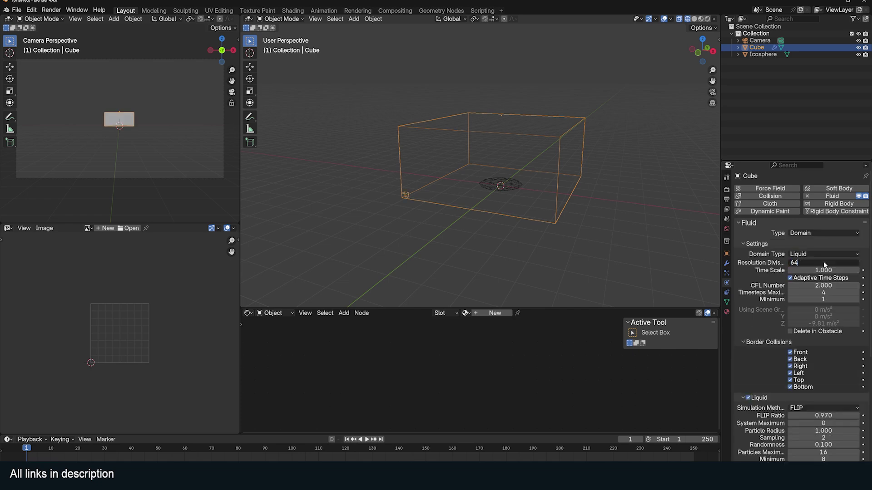
key("Return")
Step: Give the flattened icosphere fluid physics as a Flow object with the Liquid flow type
scroll(503, 212, "up", 5)
left_click(505, 208)
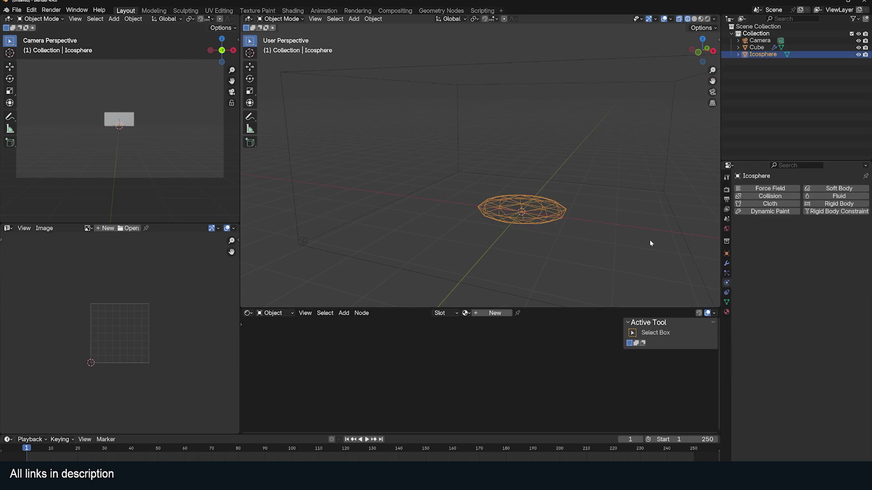
left_click(838, 196)
left_click(835, 233)
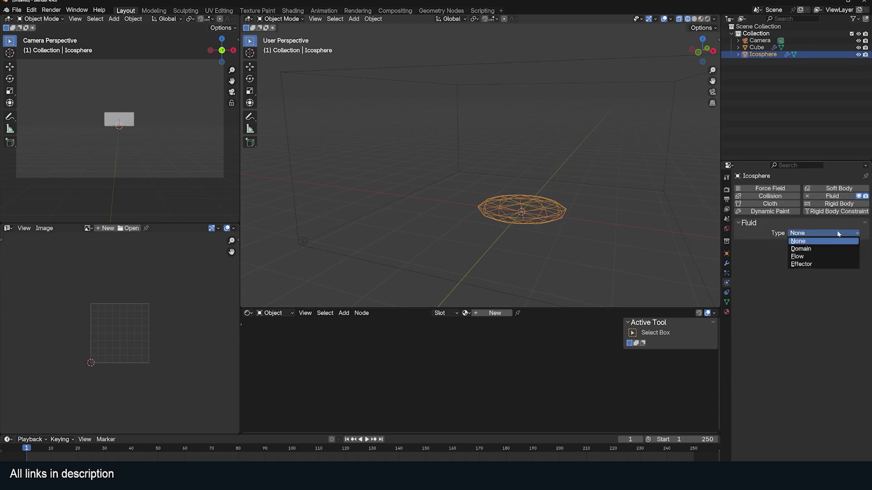
left_click(817, 257)
left_click(796, 260)
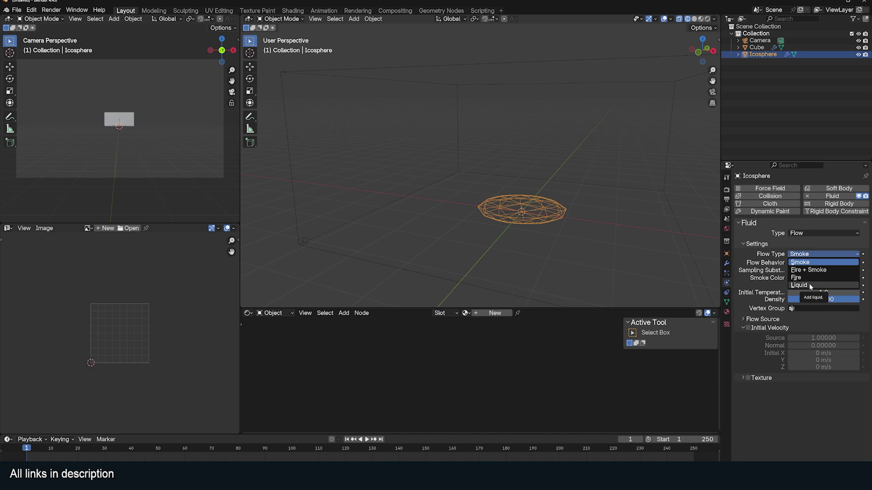
left_click(810, 287)
Step: Play the fluid simulation to preview how the liquid disc spreads
middle_click_drag(603, 218, 624, 216)
key("space")
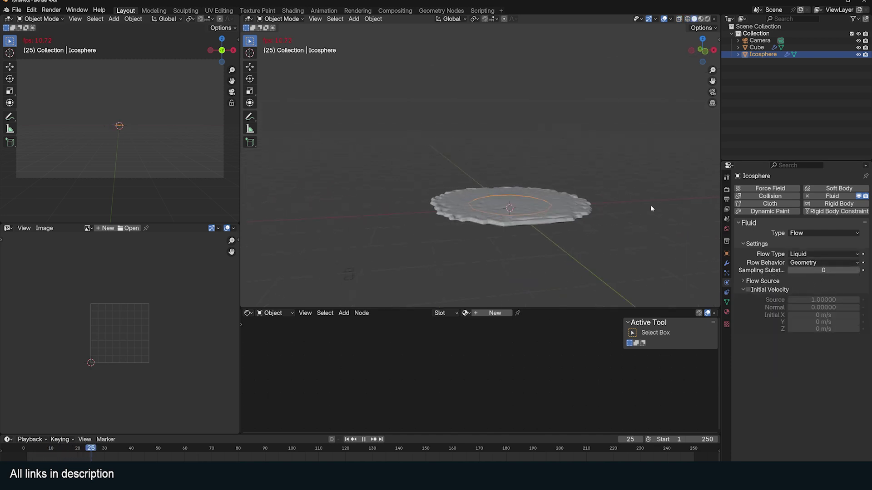
key("Escape")
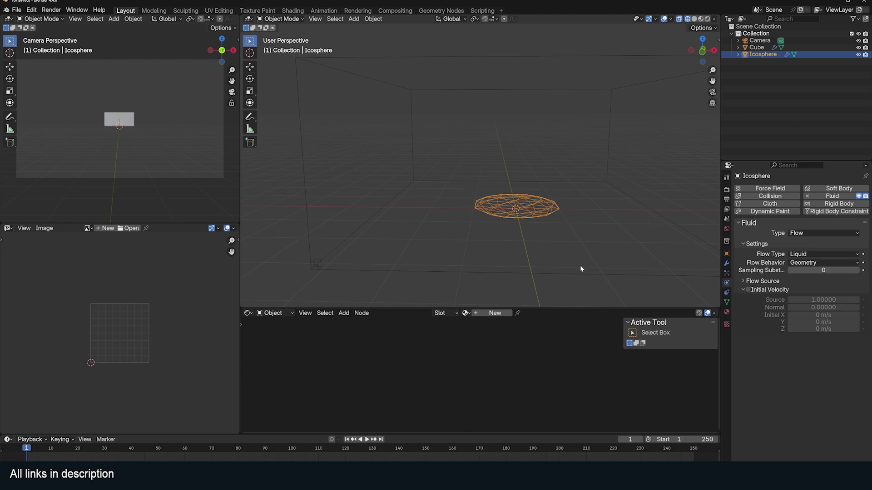
Step: Turn off the liquid mesh on the domain box and set its resolution divisions to 100
left_click(579, 267)
left_click(576, 275)
scroll(777, 360, "down", 4)
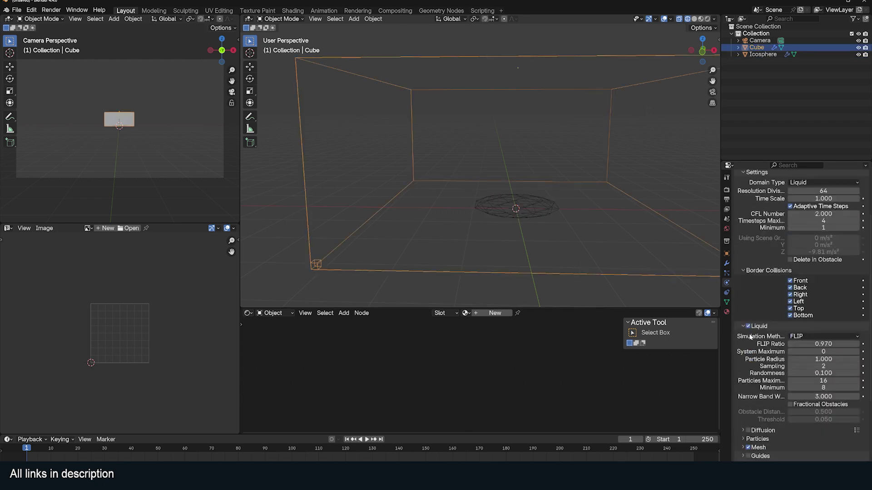
scroll(750, 336, "down", 2)
key("space")
key("Escape")
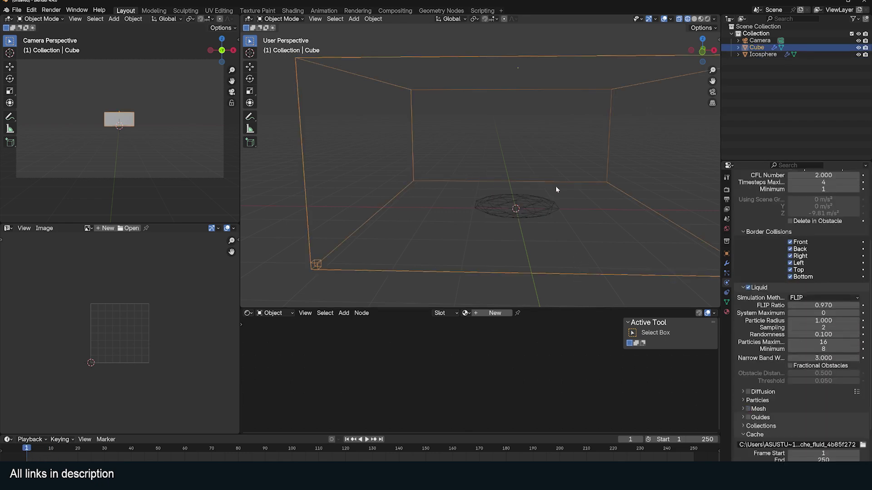
scroll(557, 189, "down", 4)
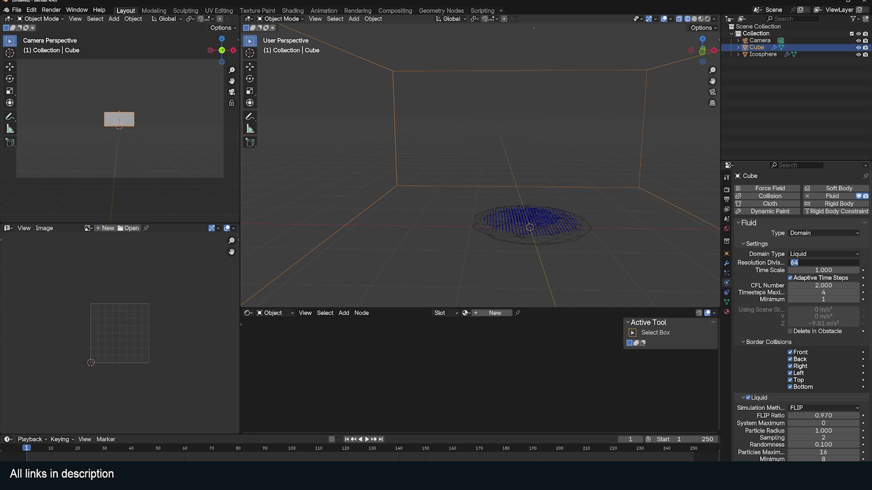
Step: In front view, annotate an arrow running upward and outward from the liquid disc's +X side to mark the splash direction
key("KP_1")
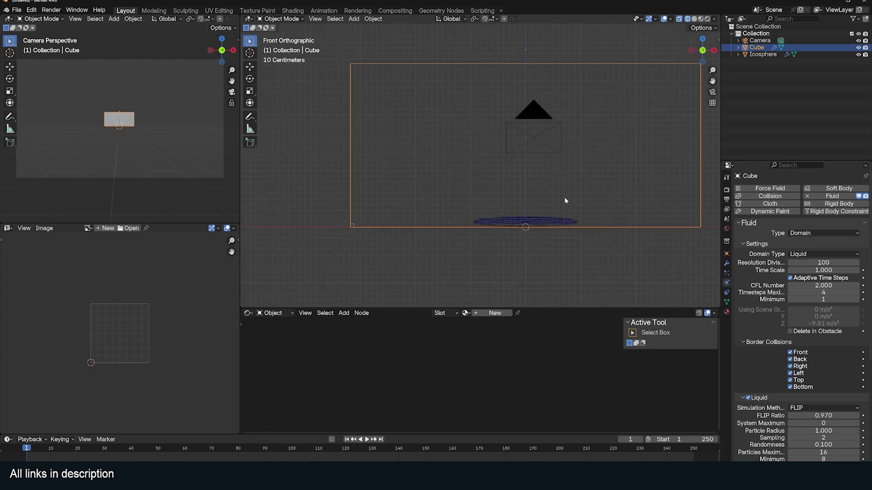
left_click(249, 117)
mouse_move(554, 227)
left_mouse_down()
mouse_move(615, 101)
mouse_move(615, 146)
left_mouse_up()
left_click(249, 66)
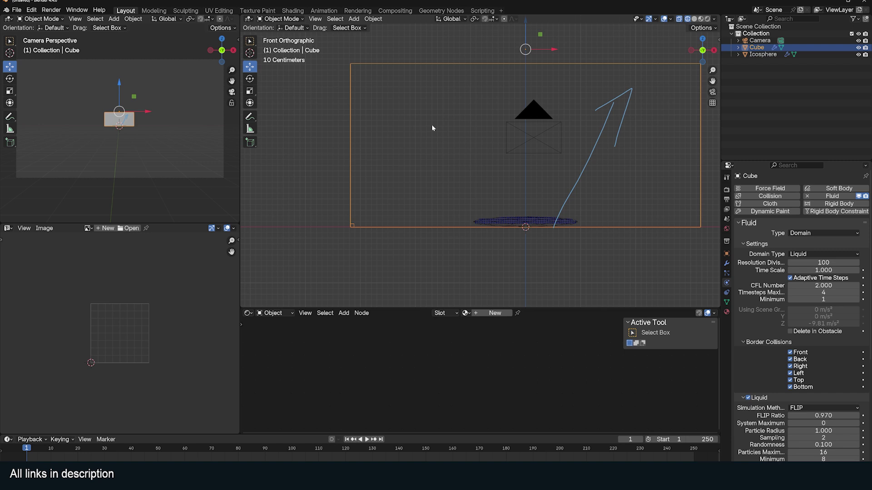
Step: Add a Bézier curve, rotate it upward and place its start at the base of the annotated arrow
key("shift+a")
mouse_move(417, 137)
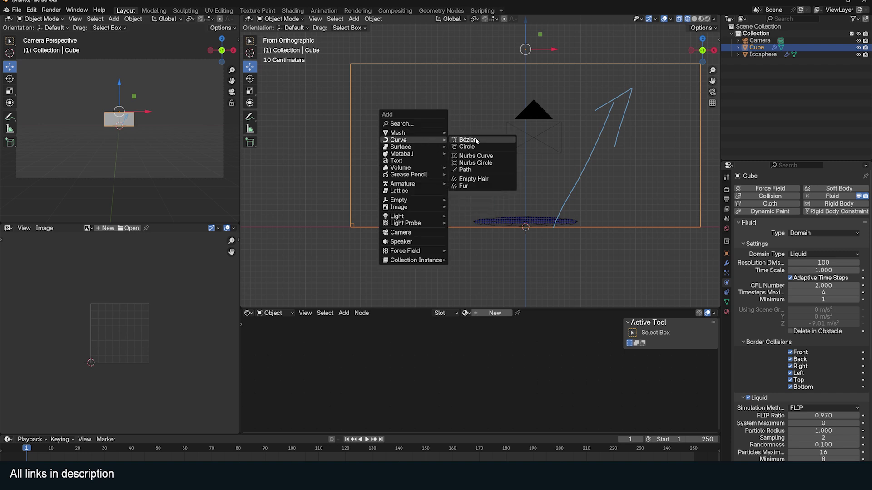
left_click(476, 140)
key("r")
left_click(609, 178)
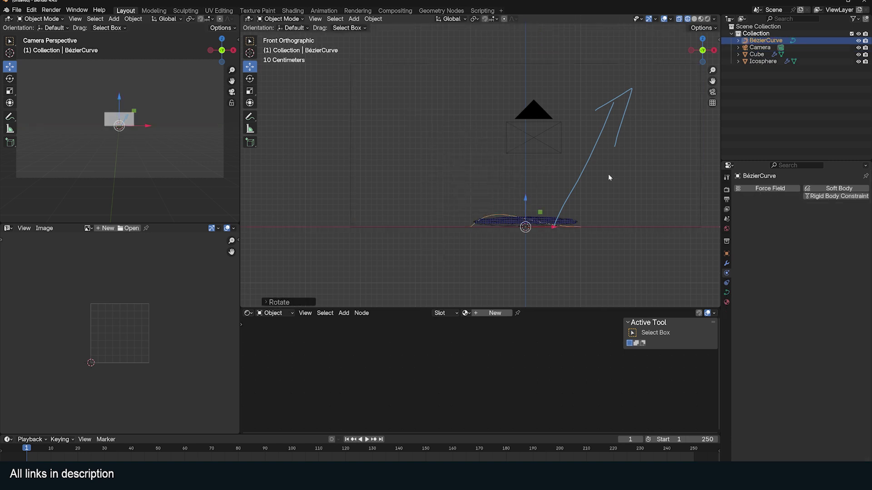
key("g")
left_click(586, 235)
Step: Give the Bézier curve a Wind force field with its shape set to Curve
scroll(587, 236, "up", 3)
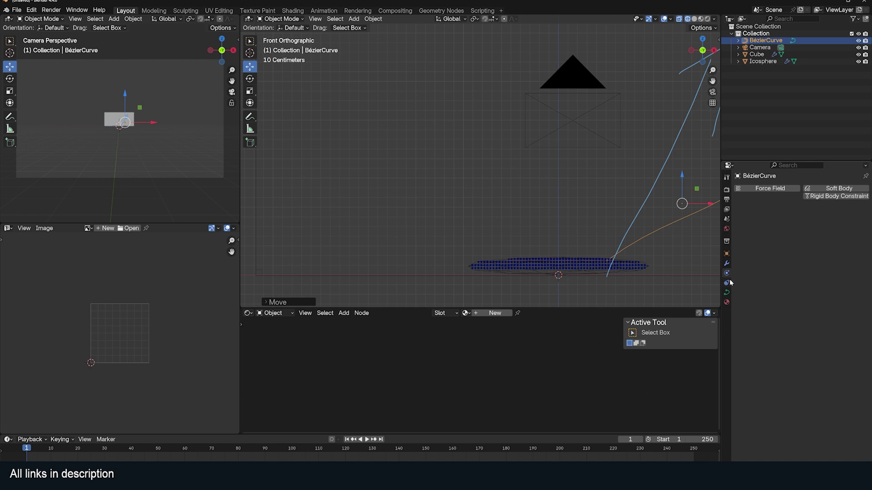
left_click(785, 189)
left_click(813, 218)
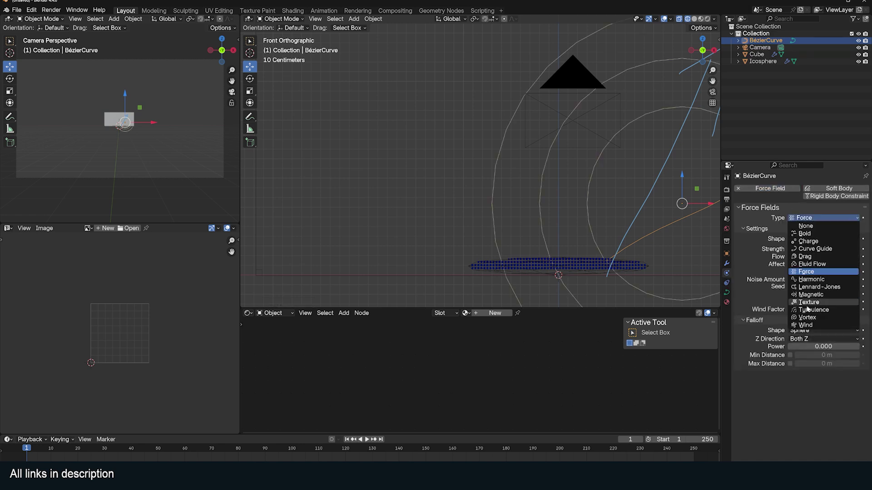
left_click(806, 325)
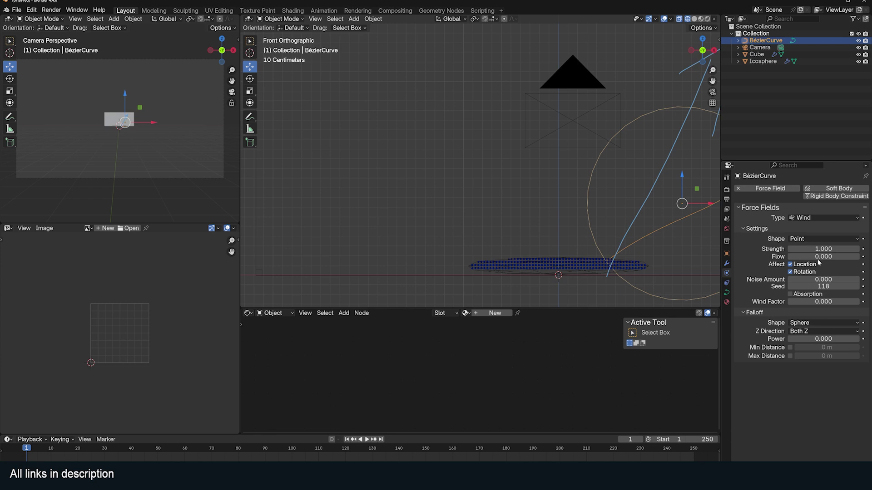
left_click(798, 241)
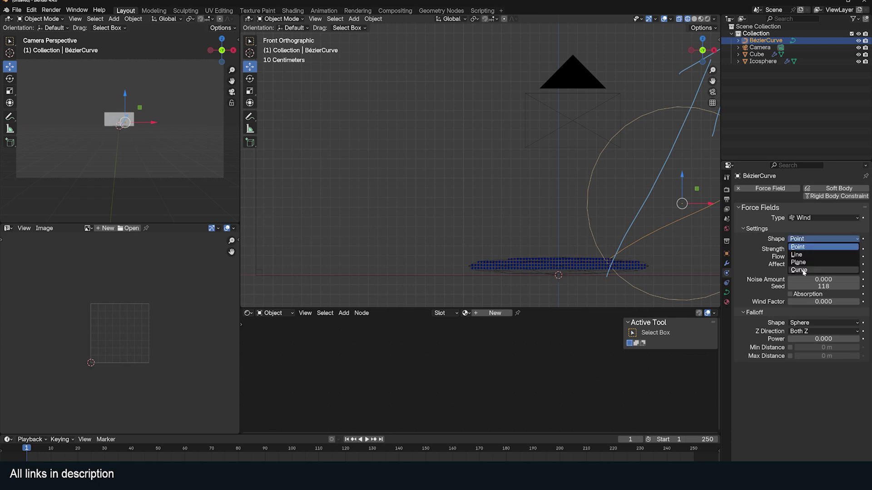
left_click(803, 273)
Step: Play the simulation to check how the curve's wind field pushes the liquid
middle_click_drag(618, 251, 464, 221, "shift")
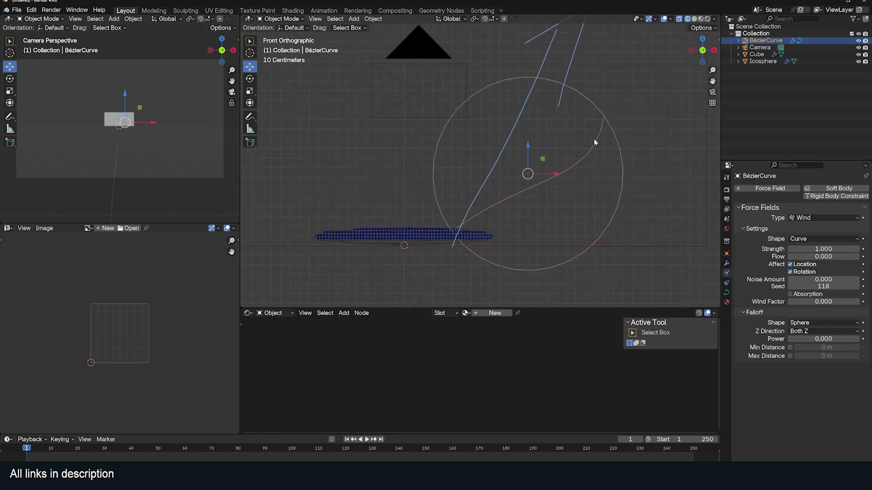
key("space")
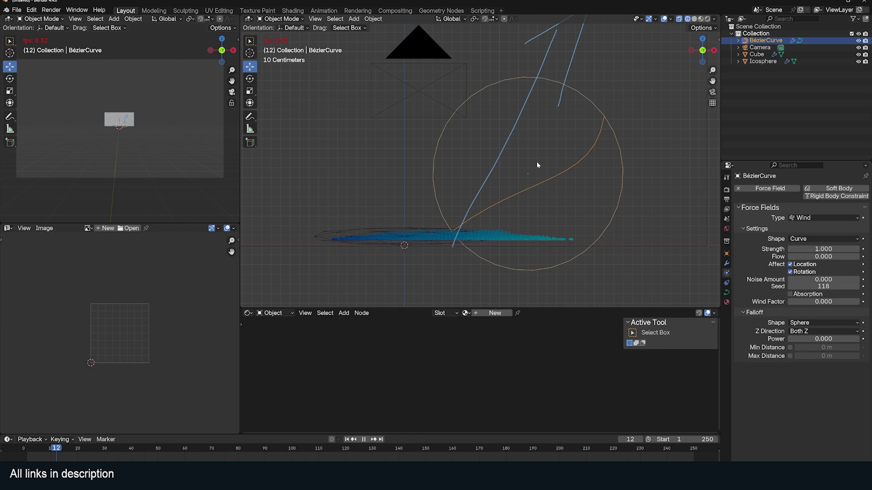
key("Escape")
Step: Set the wind field's strength to 10 and replay the simulation
middle_click_drag(642, 244, 544, 142)
left_click(800, 248)
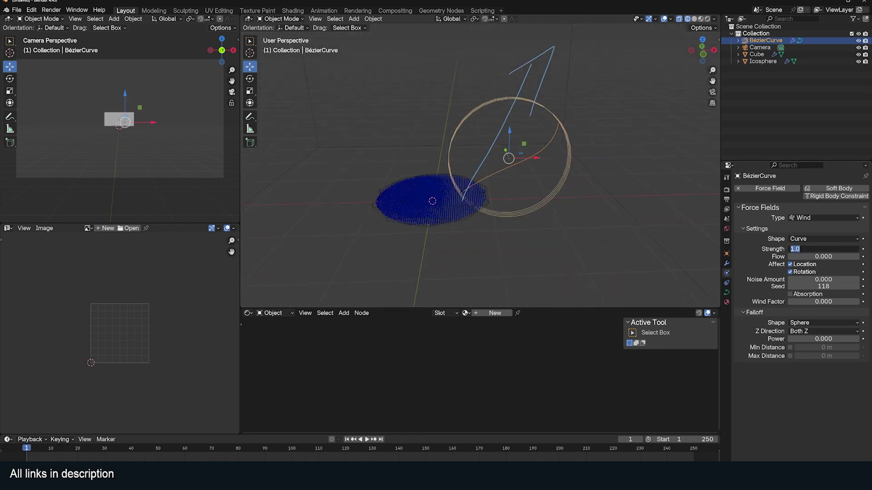
type("10")
key("Return")
key("space")
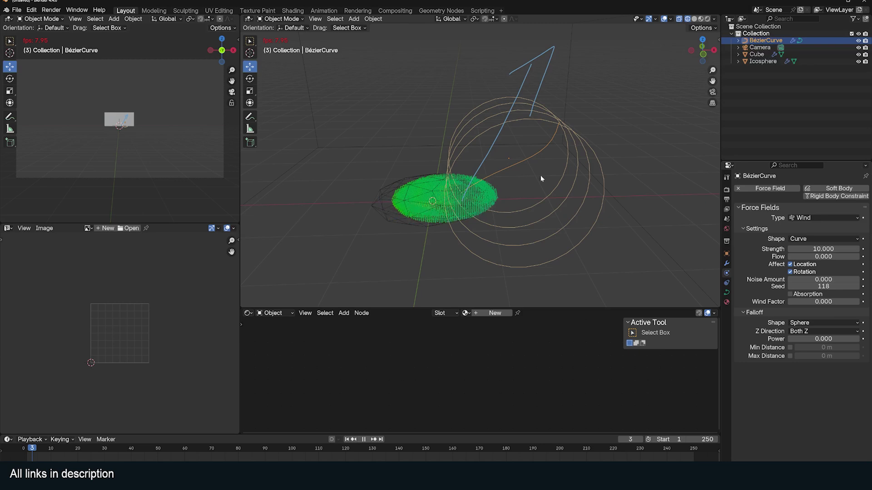
Step: Stop the simulation and enable a maximum distance for the wind field's falloff
key("Escape")
key("KP_1")
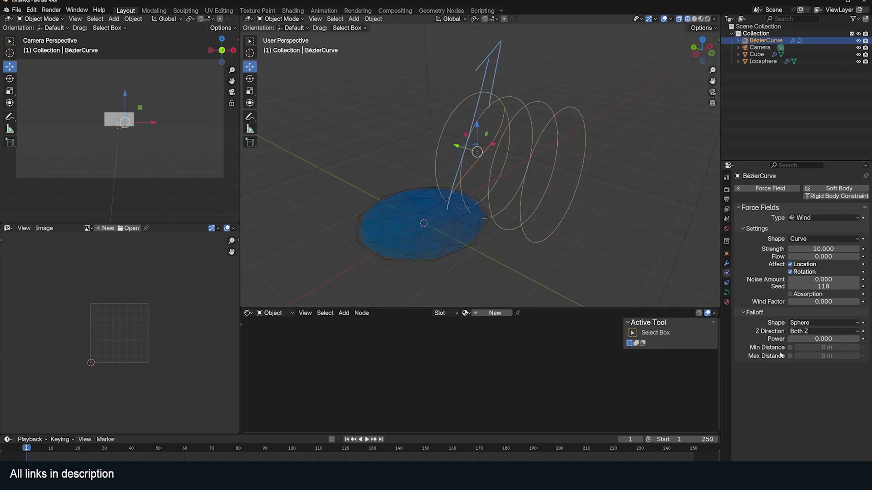
middle_click_drag(481, 252, 551, 270)
scroll(527, 266, "up", 3)
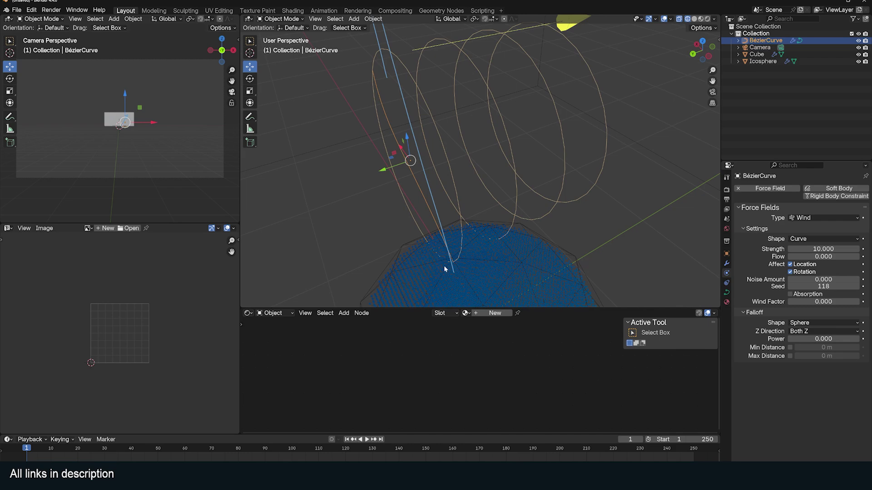
middle_click_drag(433, 232, 414, 203)
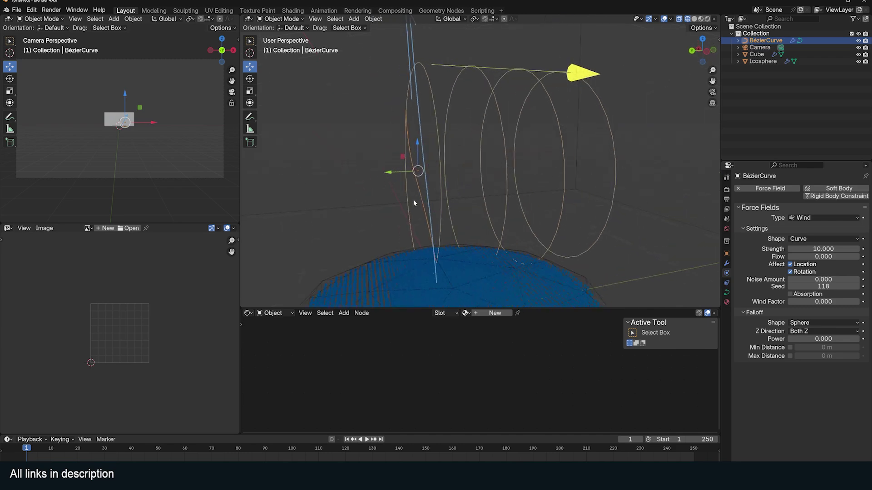
left_click(789, 357)
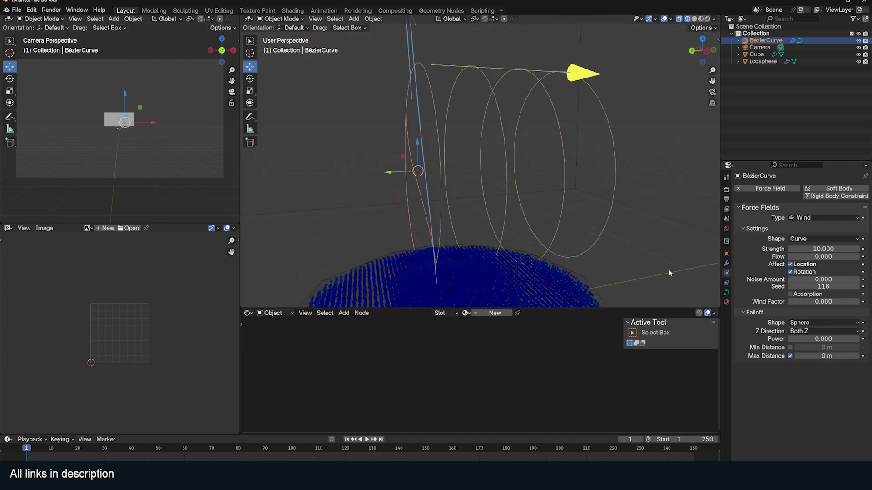
Step: Set the wind field's maximum falloff distance to 0.18 m, confining its influence to a small area around the curve's base
scroll(579, 231, "down", 3)
middle_click_drag(578, 230, 529, 235)
left_click_drag(814, 357, 826, 357)
middle_click_drag(576, 245, 449, 194)
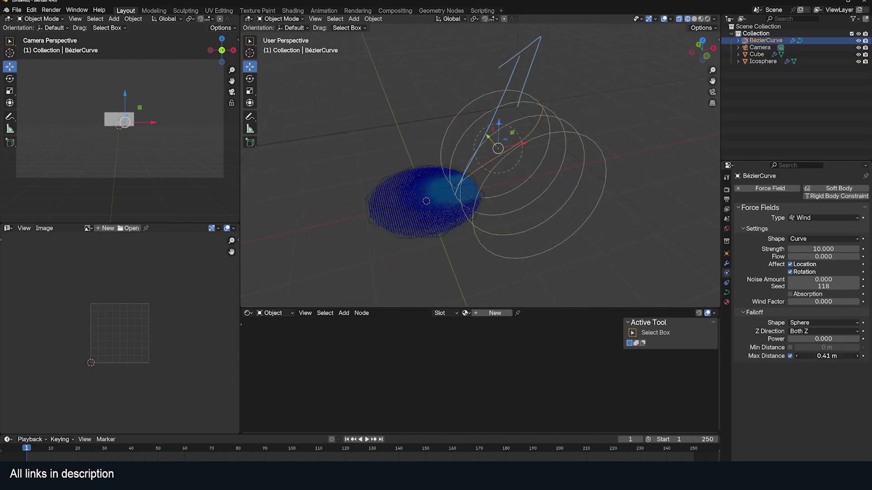
left_click_drag(827, 356, 815, 356)
middle_click_drag(449, 181, 527, 171)
scroll(527, 171, "up", 4)
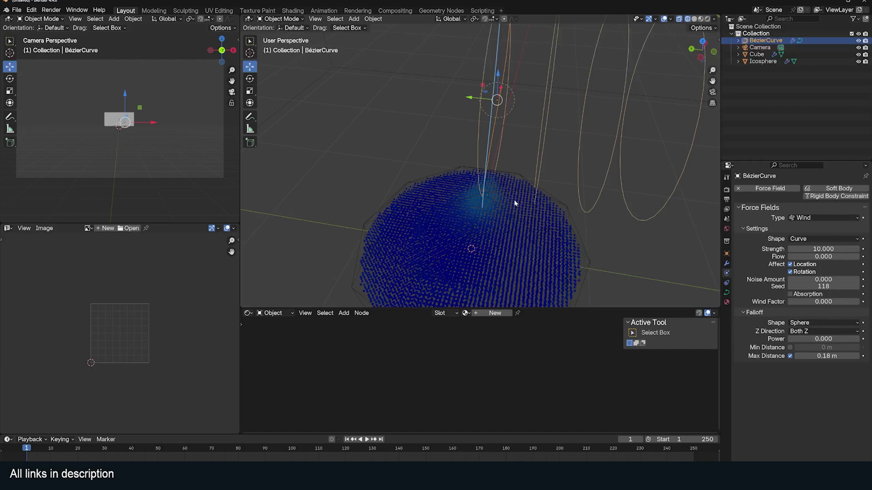
Step: Play the simulation from the side to check how the distance-limited wind pushes the liquid
scroll(515, 203, "down", 4)
middle_click_drag(515, 203, 485, 172)
key("space")
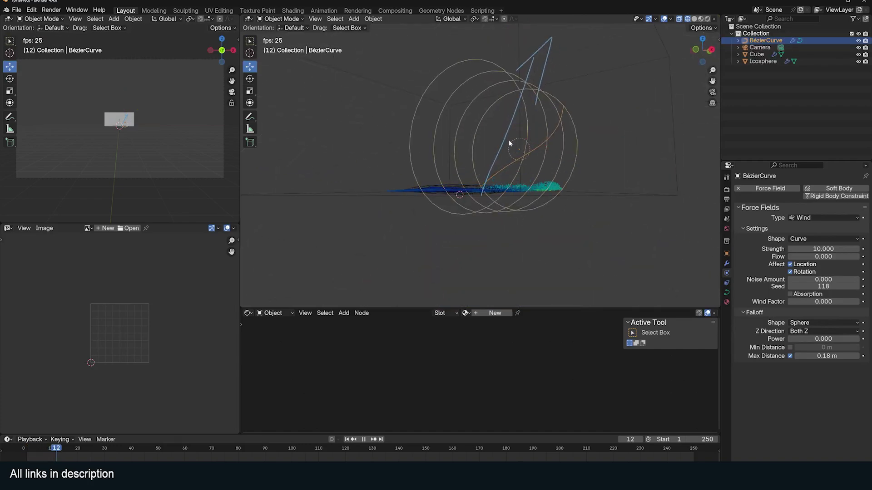
key("Escape")
Step: Straighten the Bézier curve in front view by adjusting its handles and points along the annotated arrow, and replay the simulation
key("KP_1")
key("Tab")
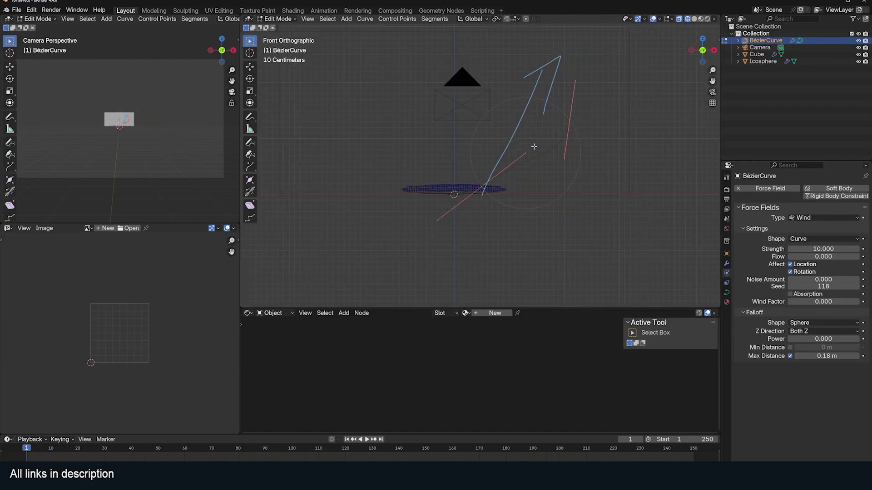
key("v")
left_click(594, 131)
left_click_drag(525, 154, 541, 86)
left_click(485, 186)
key("g")
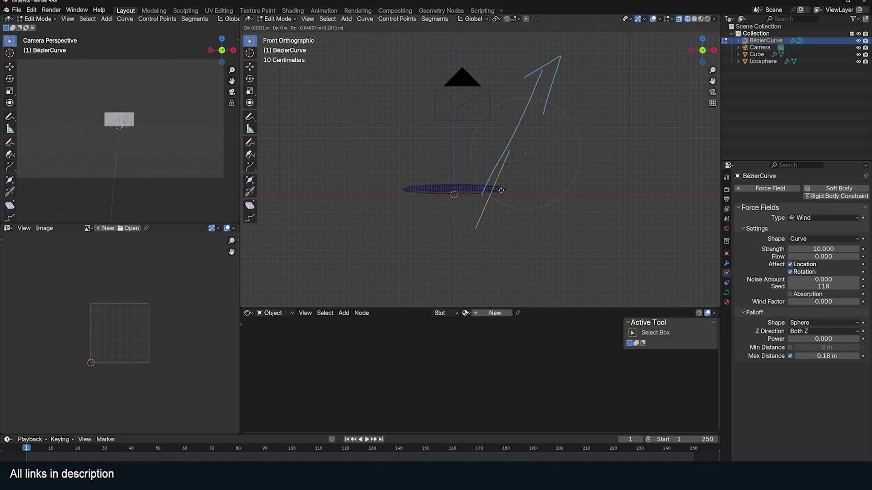
key("space")
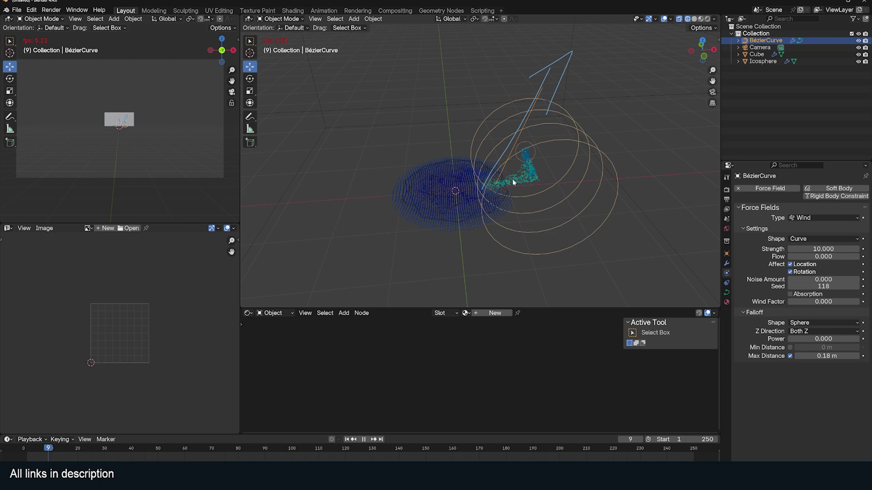
key("Escape")
Step: Set the wind field's flow to 1 and replay the simulation
left_click(817, 257)
type("1")
key("Return")
key("space")
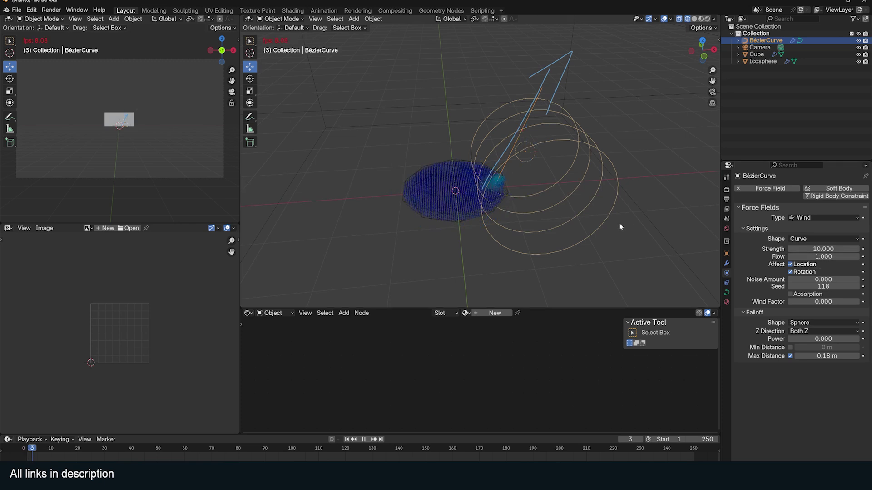
key("Escape")
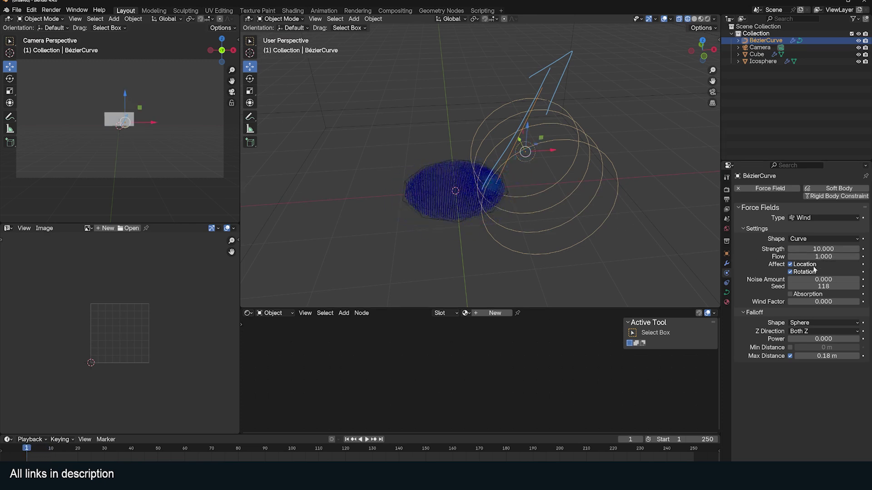
Step: Raise the wind field's strength to 20 and replay the simulation
left_click(824, 249)
type("20")
key("Return")
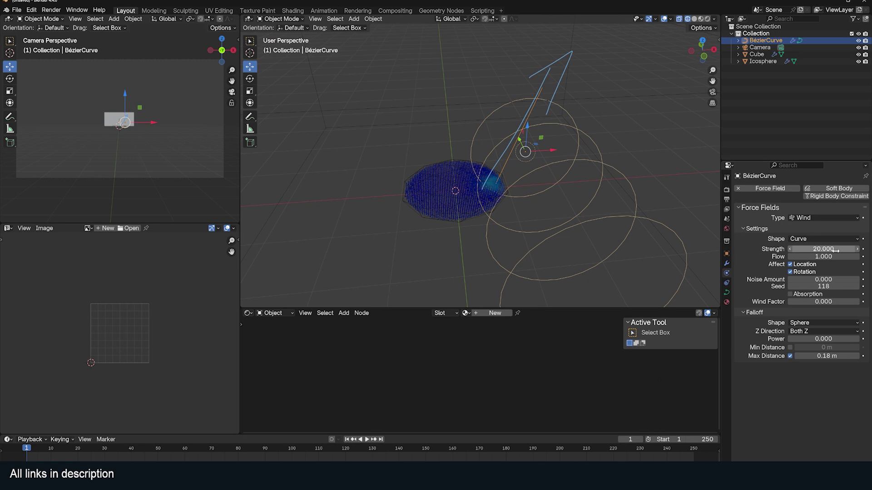
key("space")
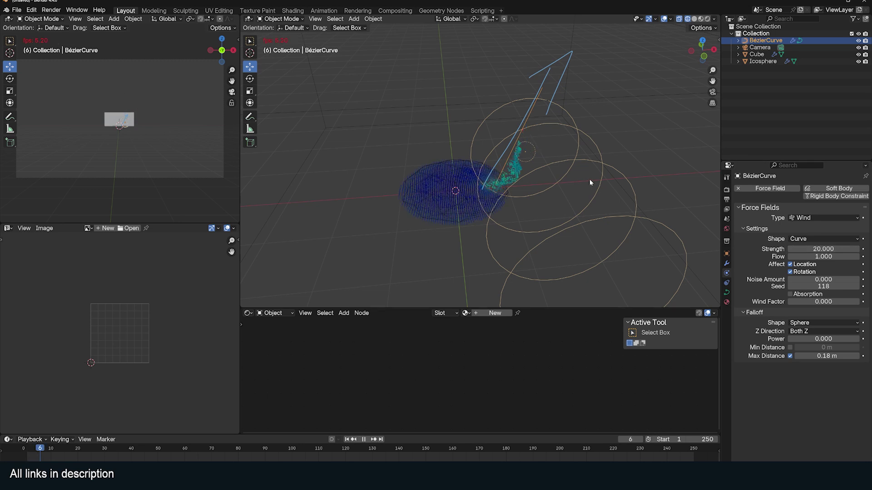
key("Escape")
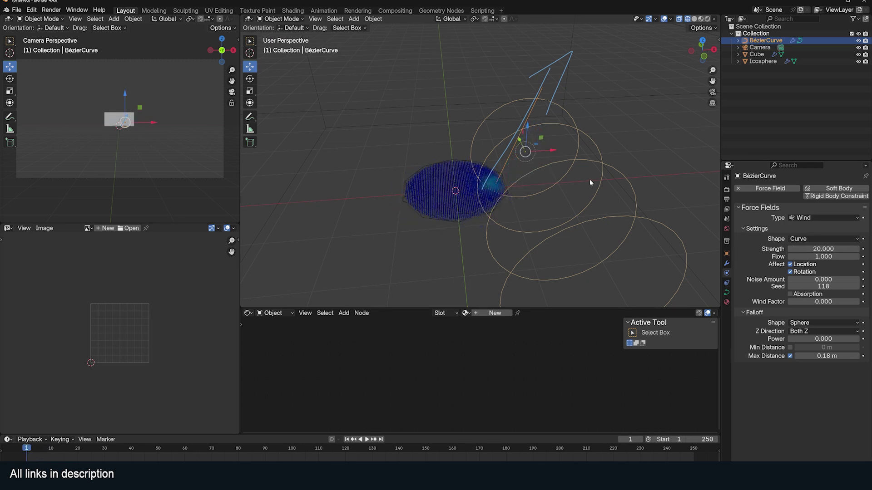
Step: Duplicate the curve in Edit Mode from top view and rotate the copy around the disc's centre, using the 3D Cursor as pivot point
key("KP_1")
key("KP_7")
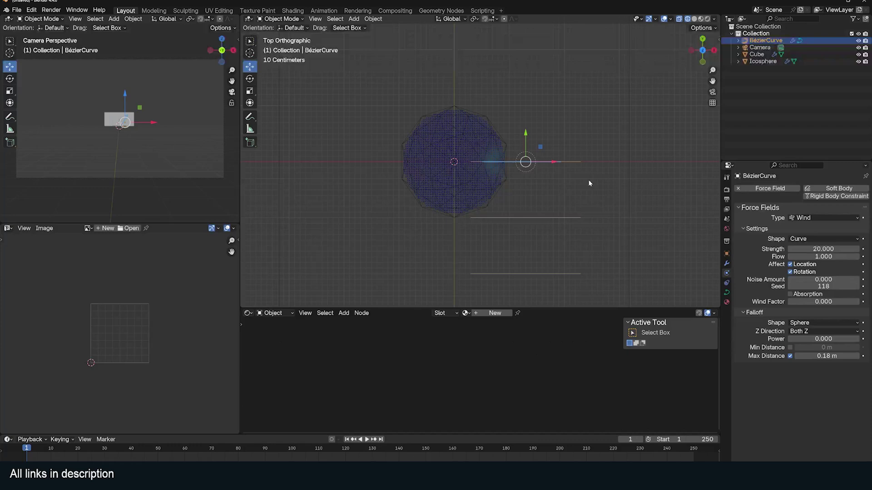
scroll(523, 157, "up", 2)
key("Tab")
key("Tab")
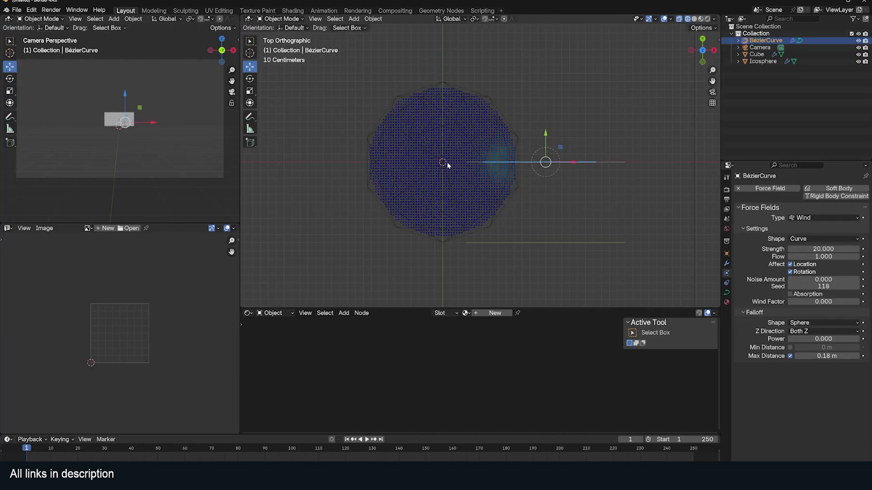
key("Tab")
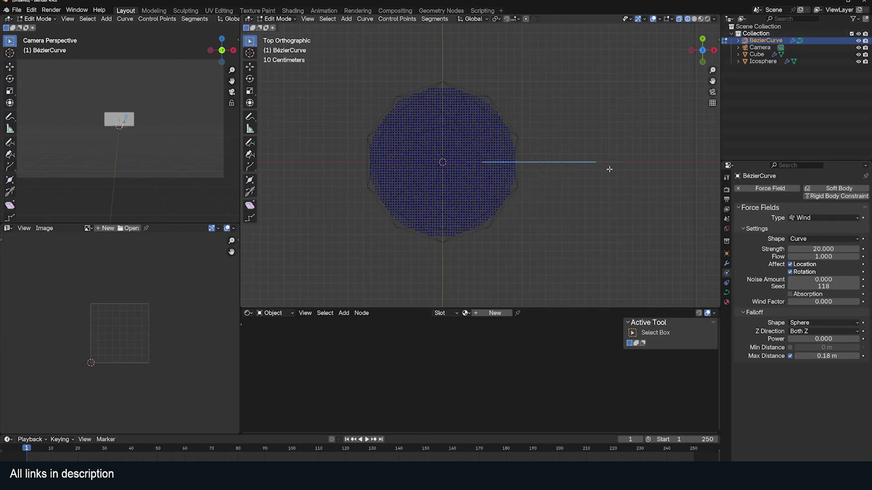
key("period")
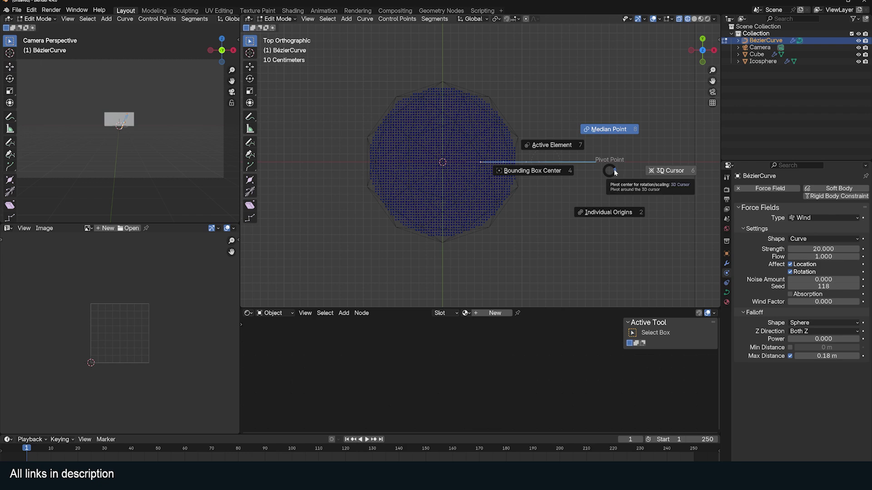
left_click(670, 171)
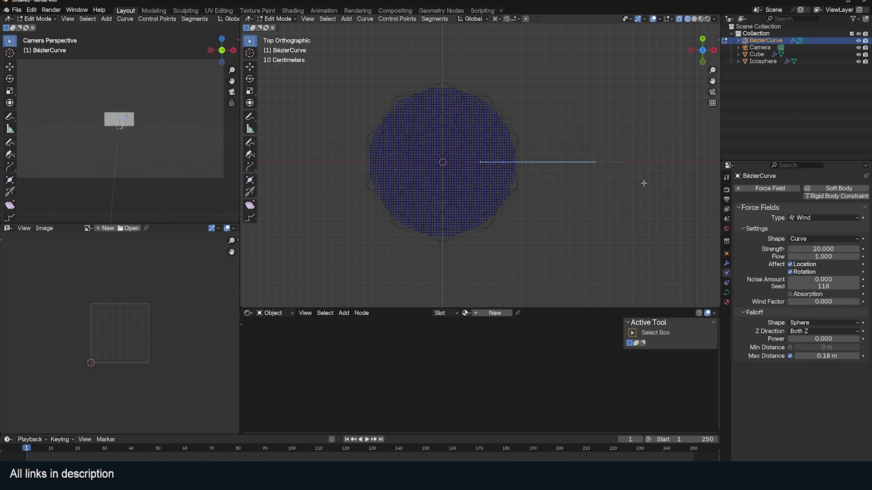
key("shift+d")
right_click(597, 180)
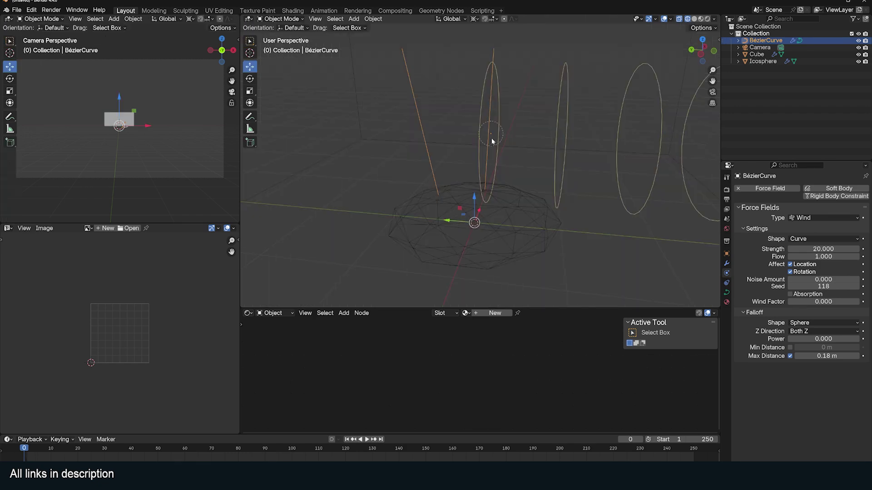
Step: Play the simulation repeatedly from the start to check how both curve strands lift the liquid
key("space")
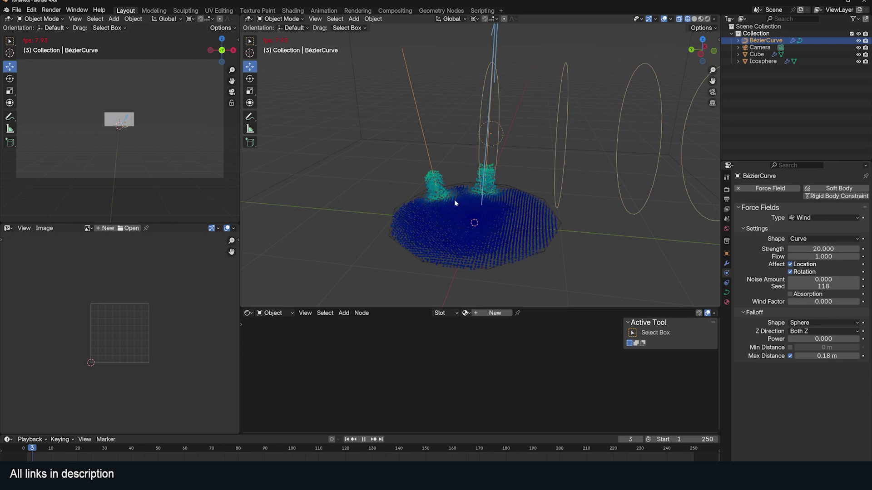
key("space")
middle_click_drag(443, 155, 700, 212)
key("shift+Left")
key("space")
key("shift+Left")
key("space")
Step: Add an Array modifier to the Bézier curve, switching from Relative Offset to Object Offset
left_click(727, 263)
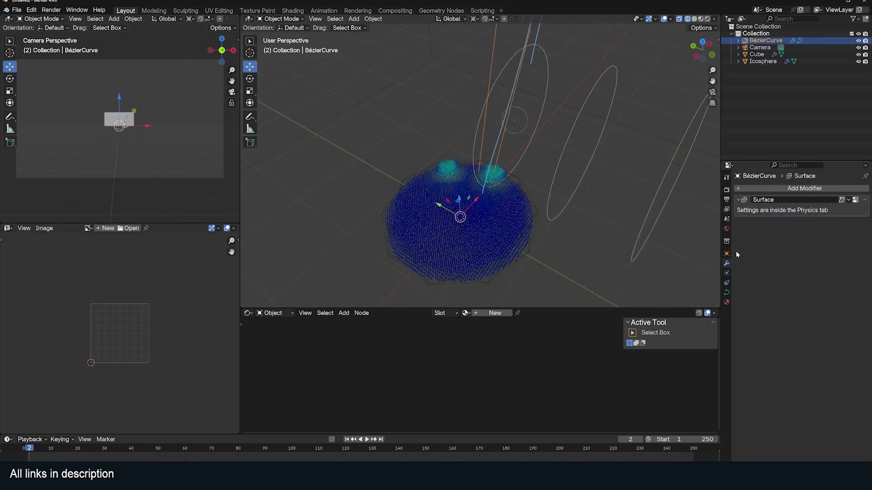
left_click(810, 187)
type("arr")
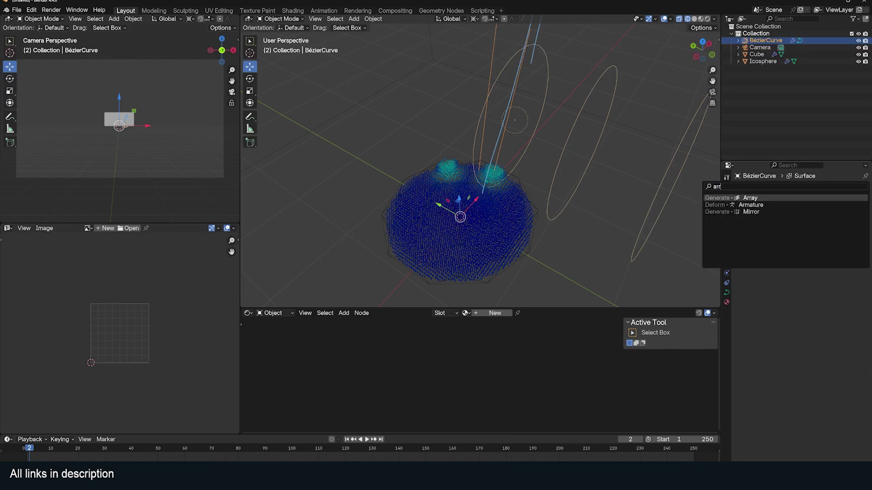
key("Return")
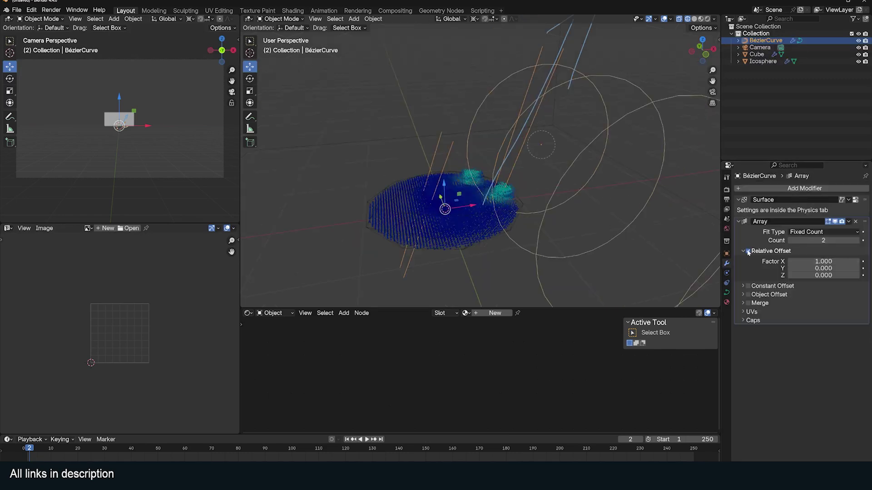
left_click(747, 251)
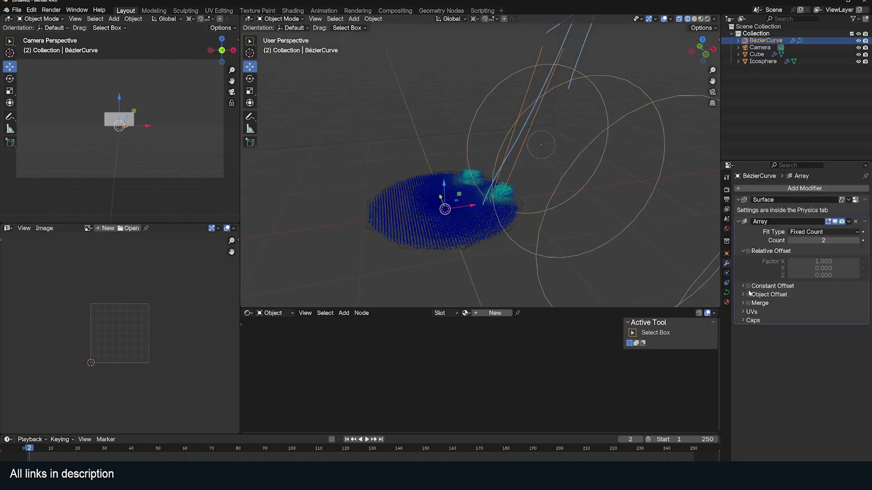
Step: Add a cube-shaped empty at the disc's centre and assign it as the array's offset object
key("shift+a")
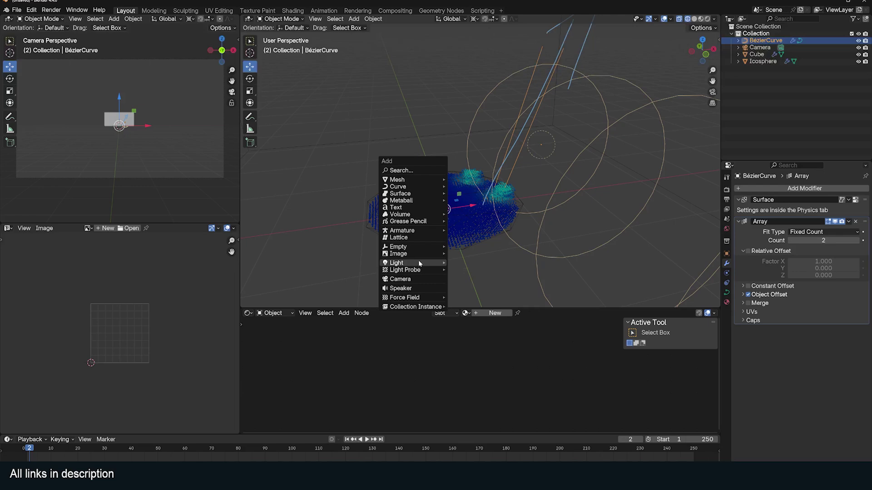
mouse_move(418, 249)
left_click(477, 278)
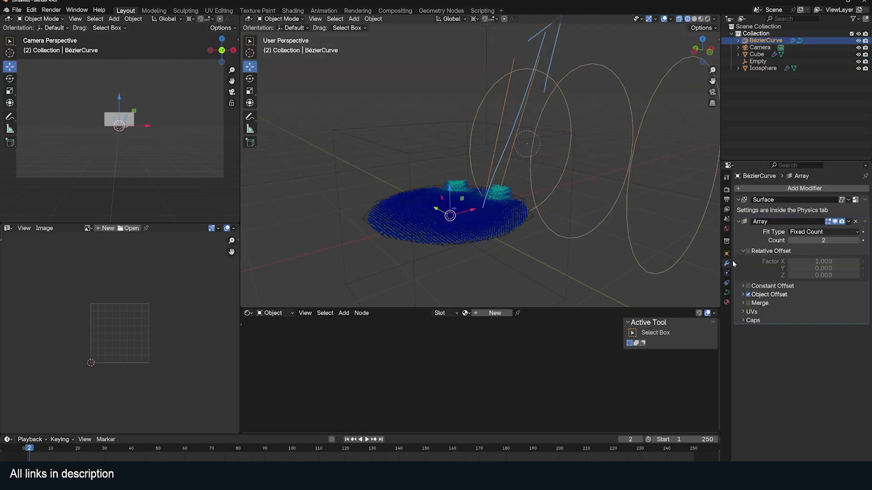
left_click(743, 295)
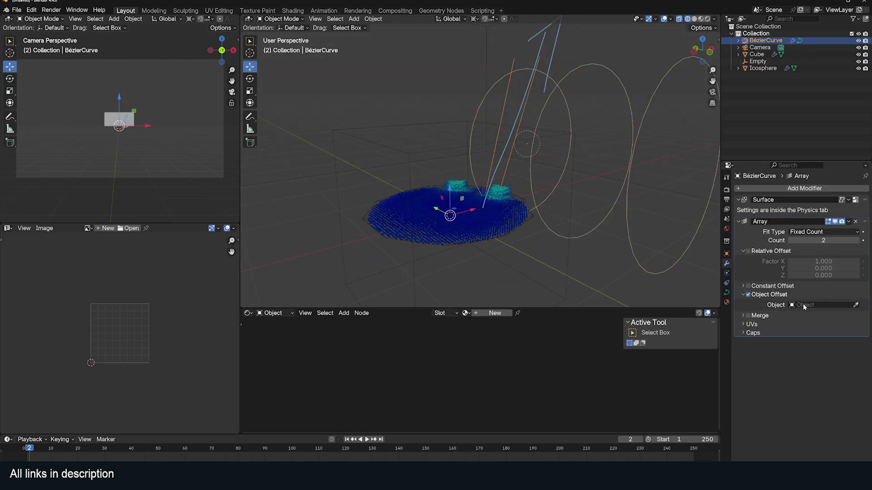
left_click(854, 305)
left_click(482, 153)
Step: Rotate the empty around the global Z axis to fan the arrayed curves around the disc
left_click(558, 140)
left_click(562, 135)
key("r")
key("z")
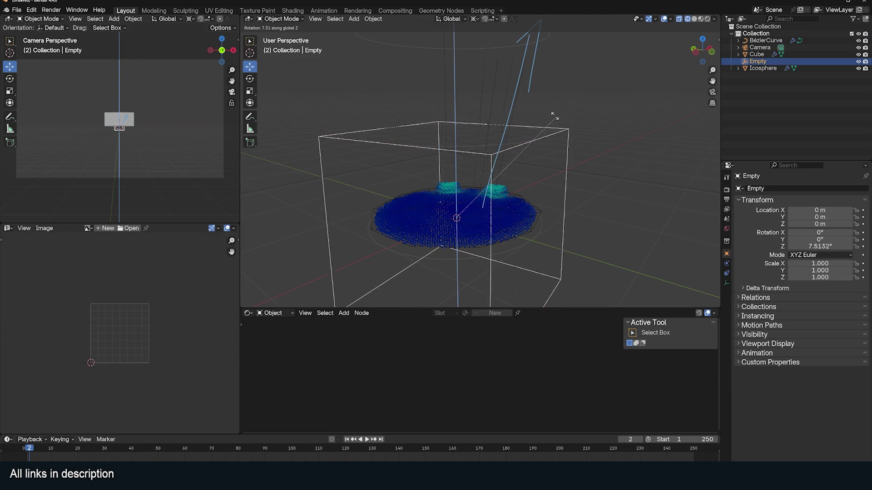
left_click(509, 88)
Step: Set the Bézier curve's array count to 12 to ring the whole disc with curves
left_click(509, 89)
middle_click_drag(508, 87, 526, 112)
left_click(499, 84)
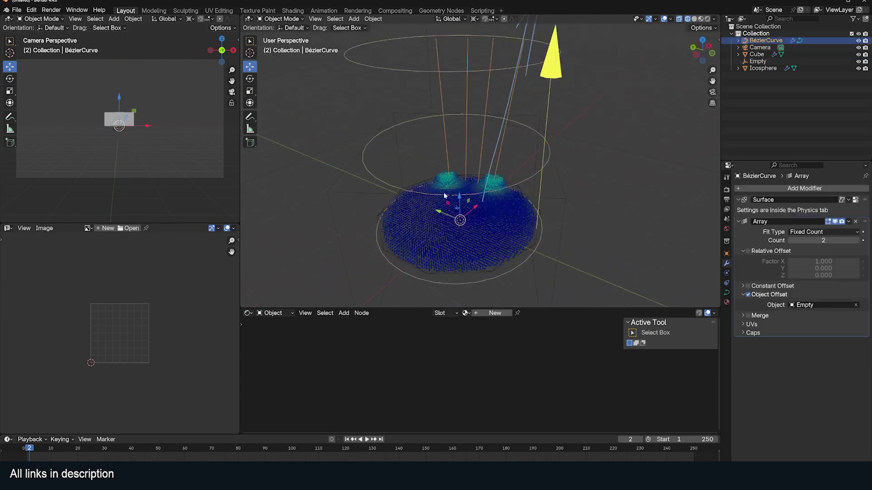
left_click_drag(812, 242, 823, 242)
middle_click_drag(590, 200, 516, 192)
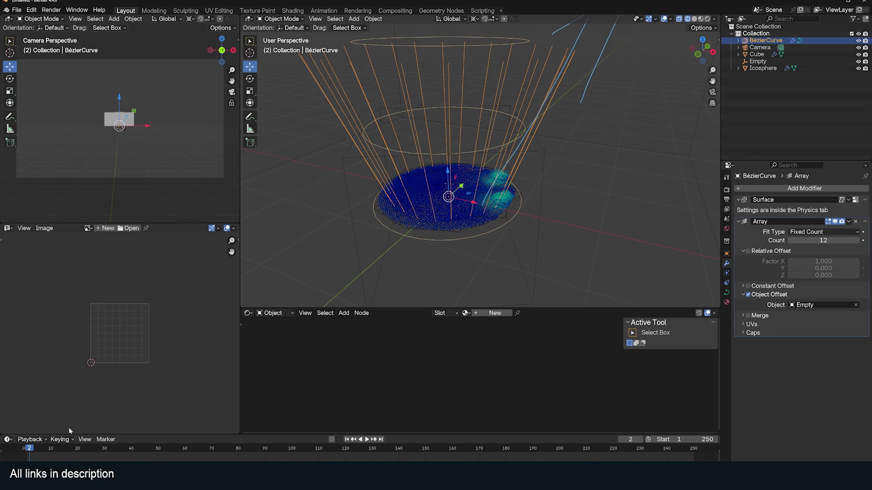
Step: Replay the simulation from the start to check whether all arrayed curves push the liquid
left_click(9, 454)
key("space")
key("space")
middle_click_drag(493, 196, 490, 171)
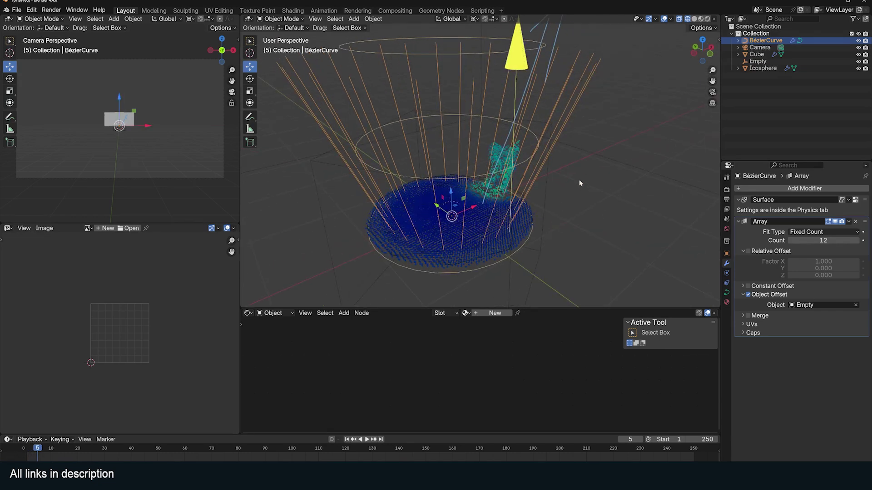
Step: Move the Array modifier above the Surface modifier and replay the simulation
left_click(854, 200)
left_click(727, 263)
left_click_drag(866, 223, 865, 200)
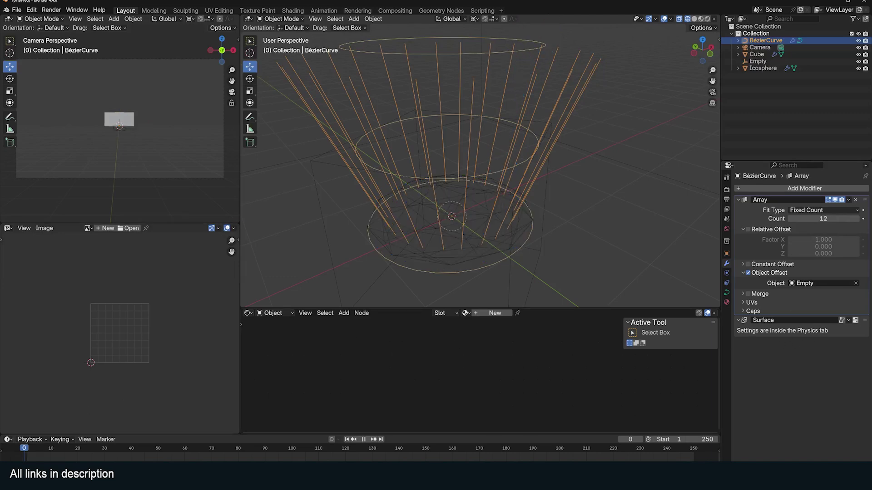
key("space")
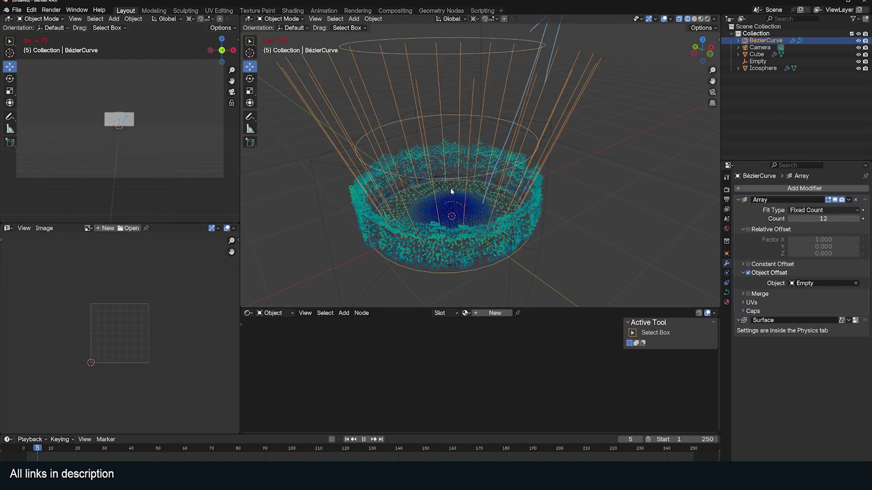
Step: Stop the playback and move the Bézier curve's splines inward along X, closer to the disc's centre
key("KP_1")
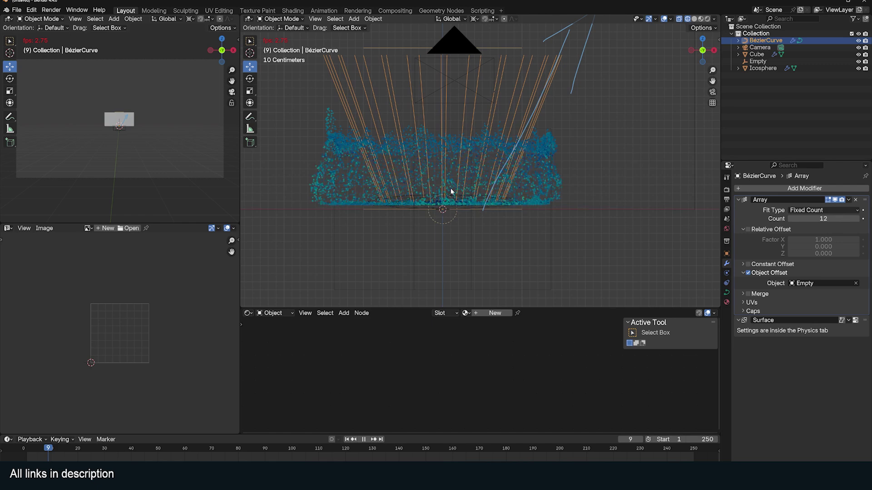
key("Escape")
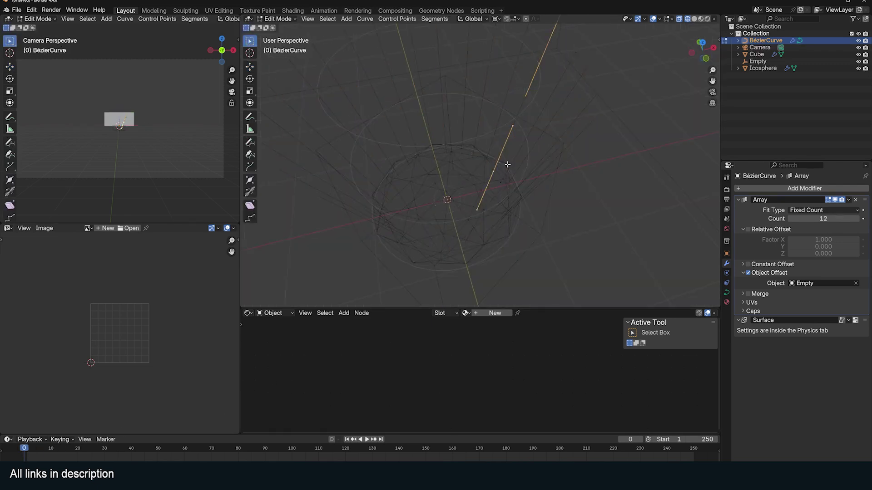
key("l")
key("KP_7")
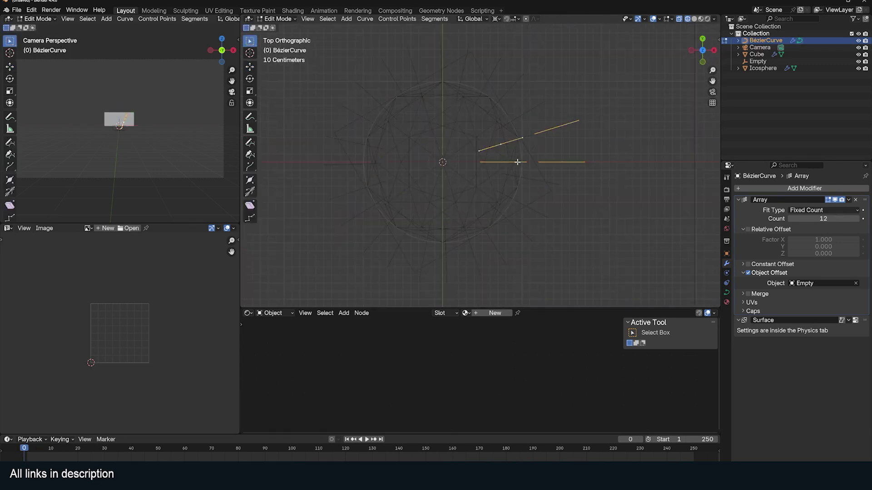
key("shift+d")
key("x")
left_click(491, 159)
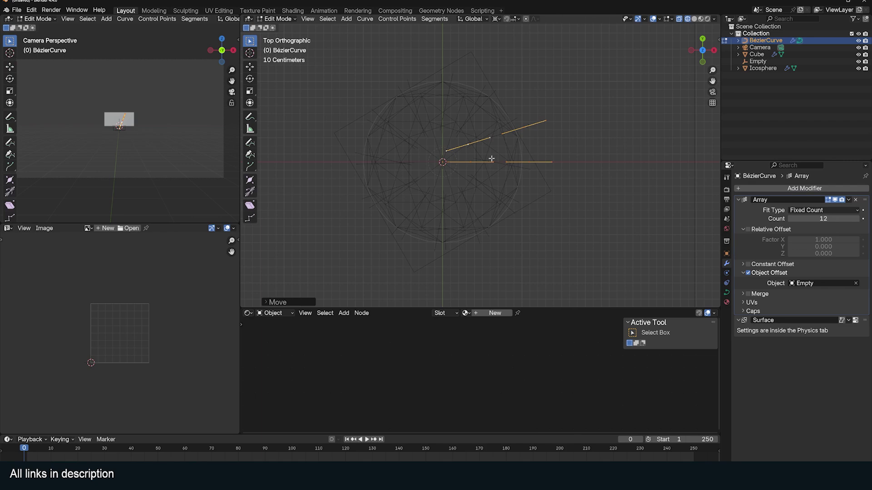
key("Tab")
Step: Replay the simulation to check how the repositioned curves push the liquid
middle_click_drag(491, 160, 498, 72)
key("space")
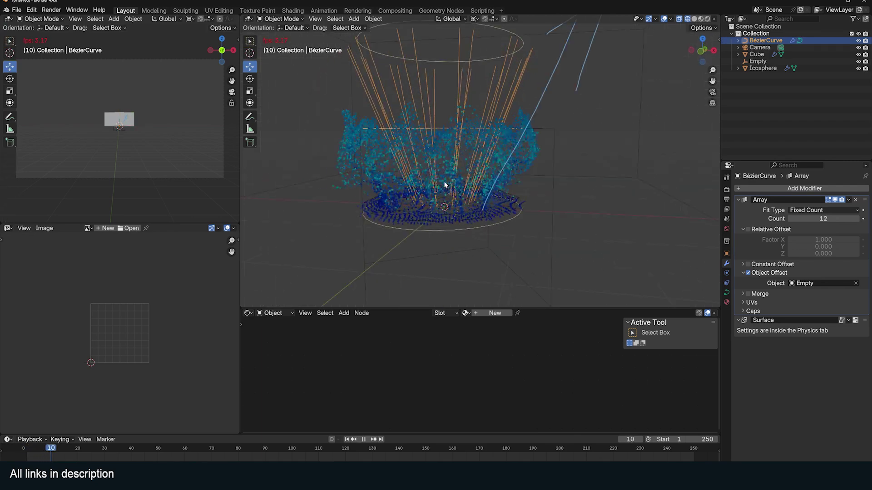
key("Escape")
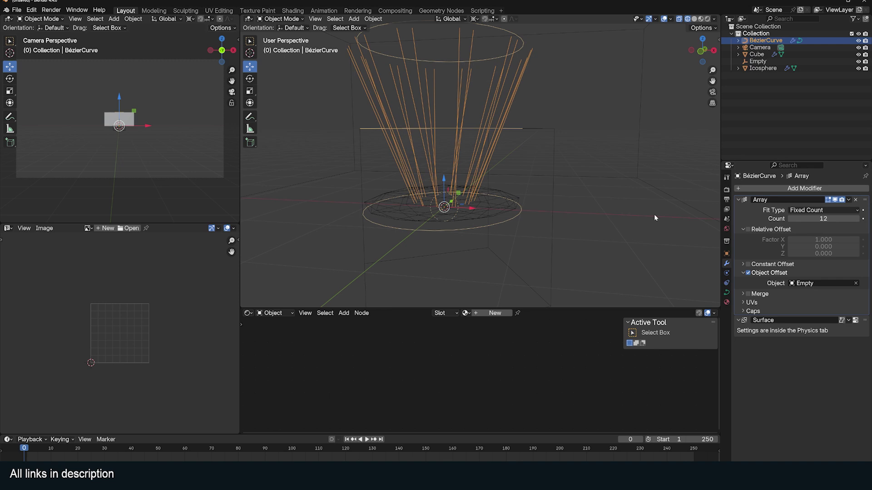
Step: Raise the Bézier curve's array count to 65 and replay the simulation
middle_click_drag(482, 157, 508, 177)
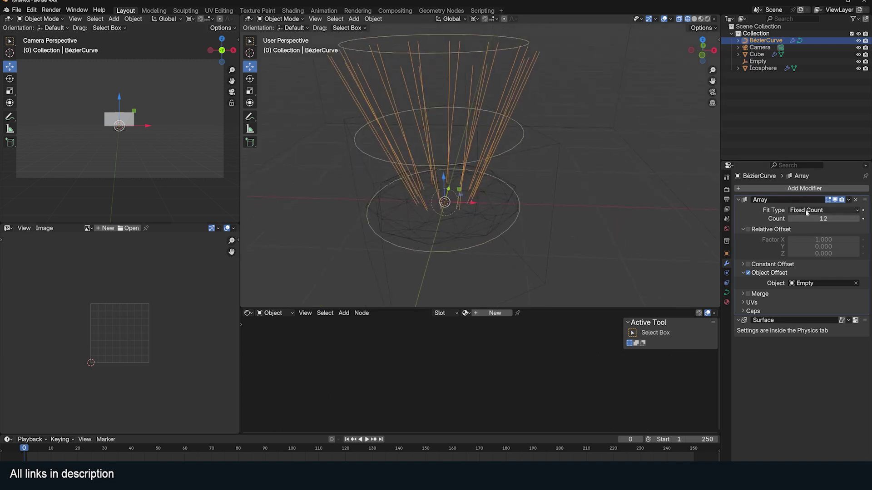
left_click_drag(807, 219, 849, 219)
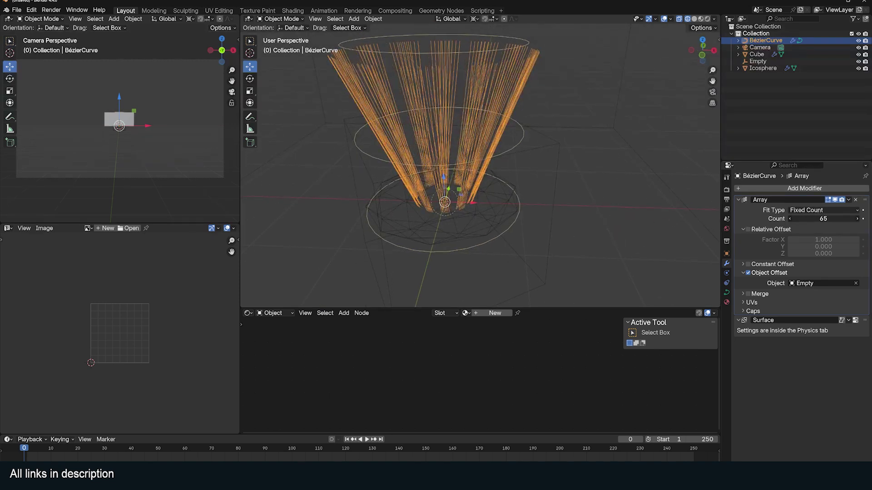
key("space")
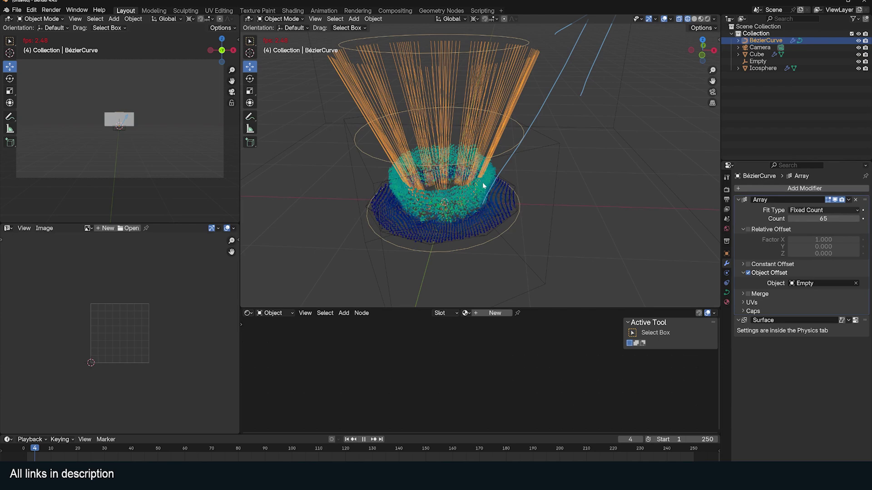
key("Escape")
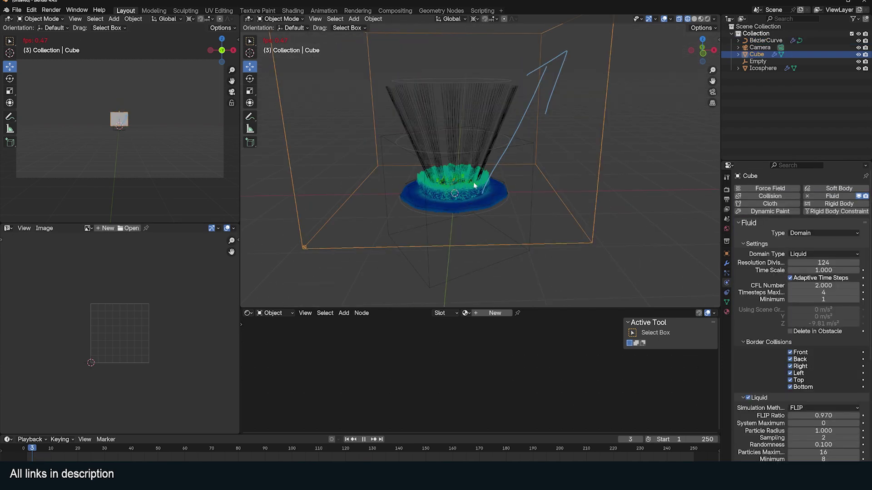
Step: Return to frame 0 and reduce the Bézier curve wind field's falloff Max Distance to 0.01 m
key("space")
left_click(19, 459)
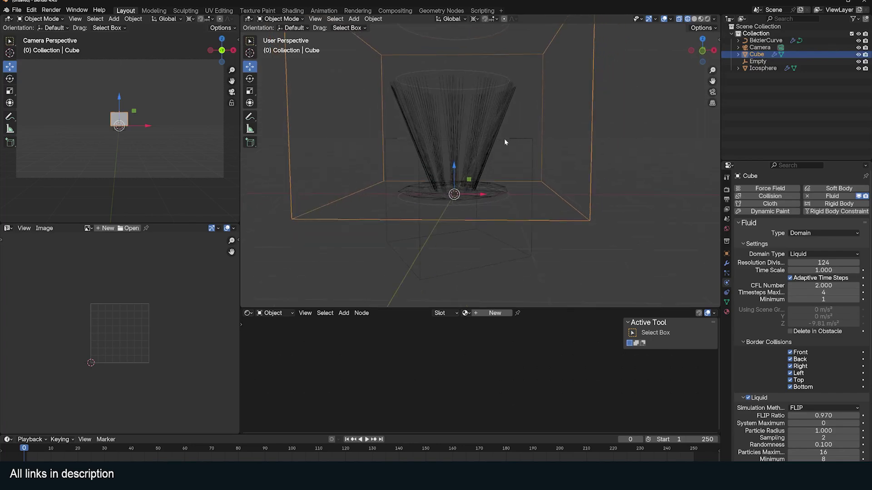
left_click(498, 120)
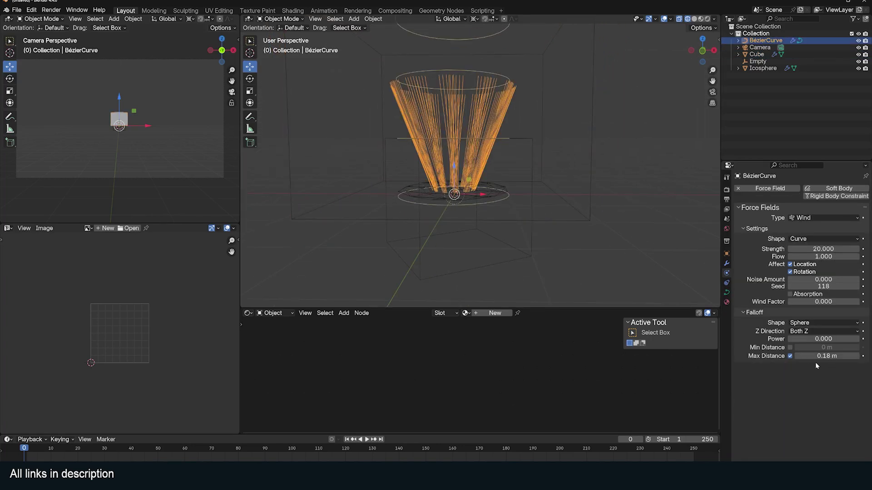
left_click_drag(824, 356, 820, 356)
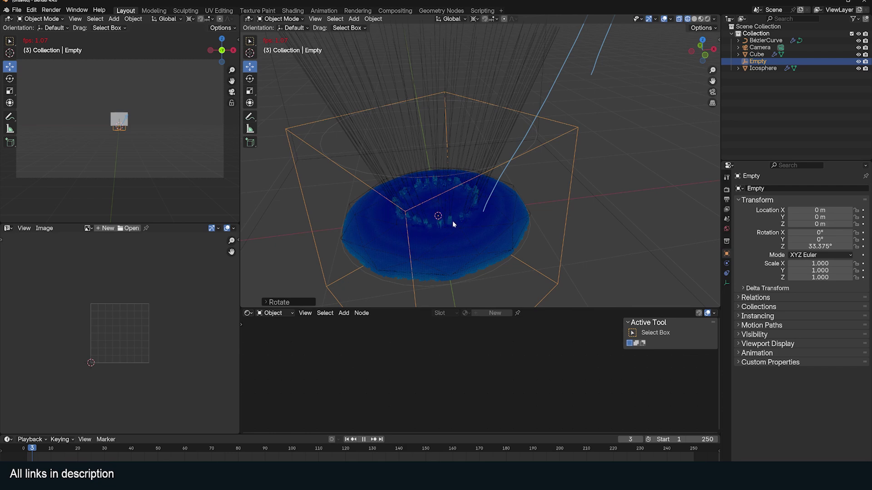
Step: Pause the simulation and examine the splash rim around the curve bases up close
key("space")
middle_click_drag(453, 224, 526, 219)
scroll(434, 200, "up", 4)
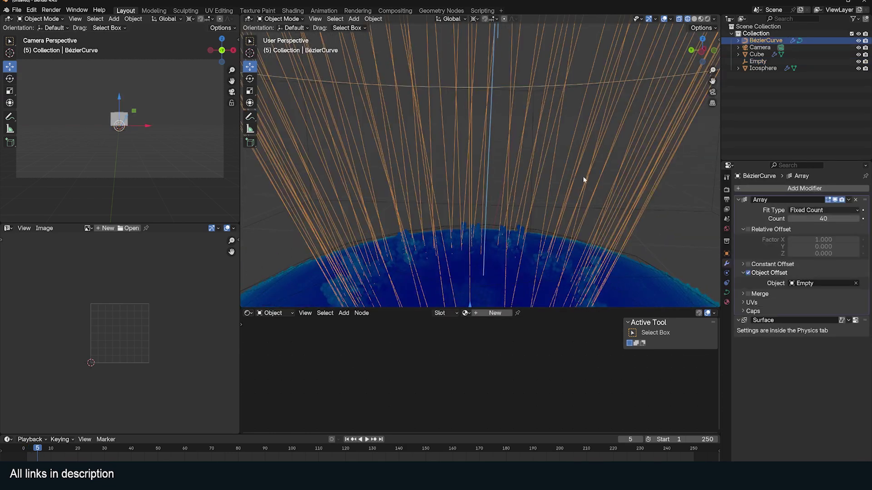
Step: Set the strength of the Bézier curve's wind force field to 50
left_click(726, 283)
left_click(823, 249)
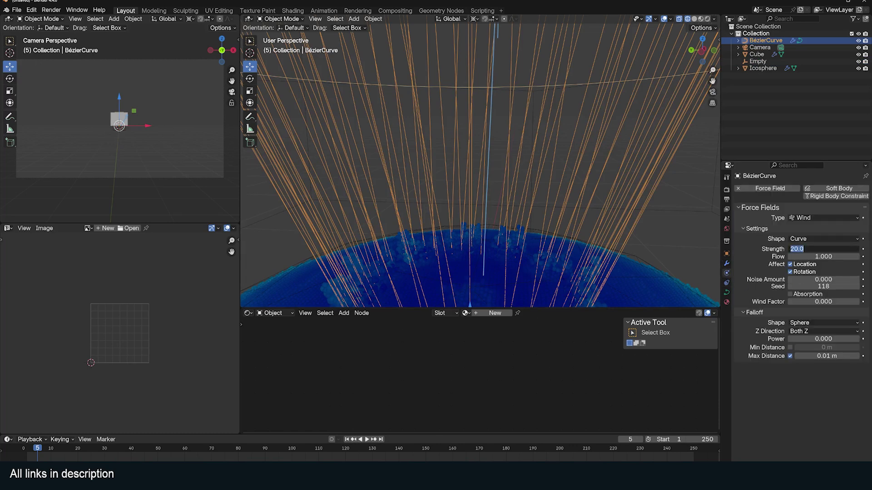
type("50")
key("Return")
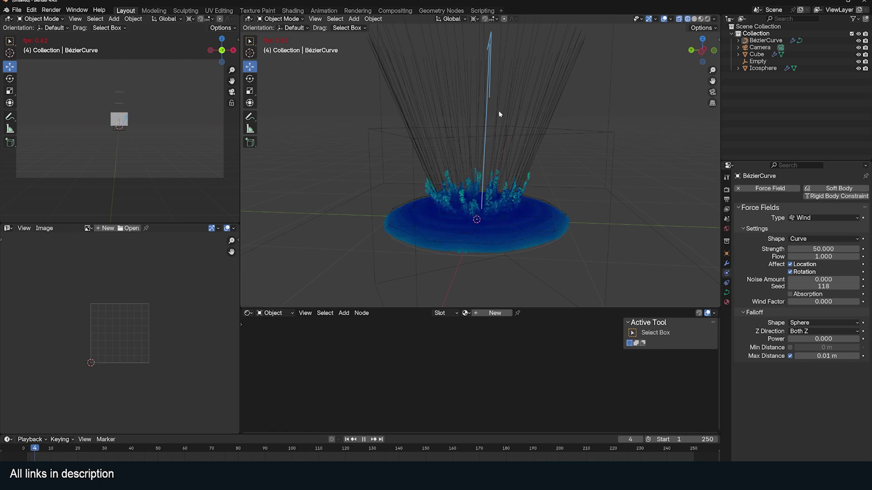
Step: Stop the playback at frame 5, select the Bézier curve and sketch an annotation arrow beside the splash in front view
key("space")
left_click(535, 173)
key("KP_1")
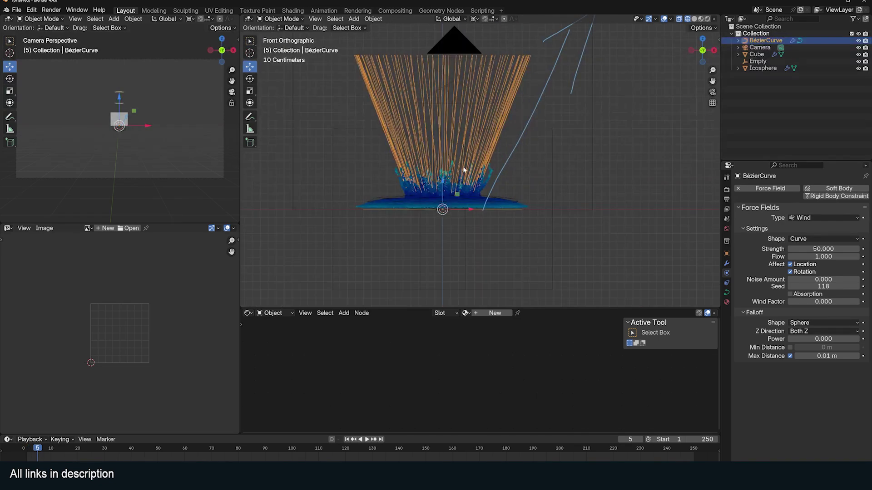
left_click(249, 116)
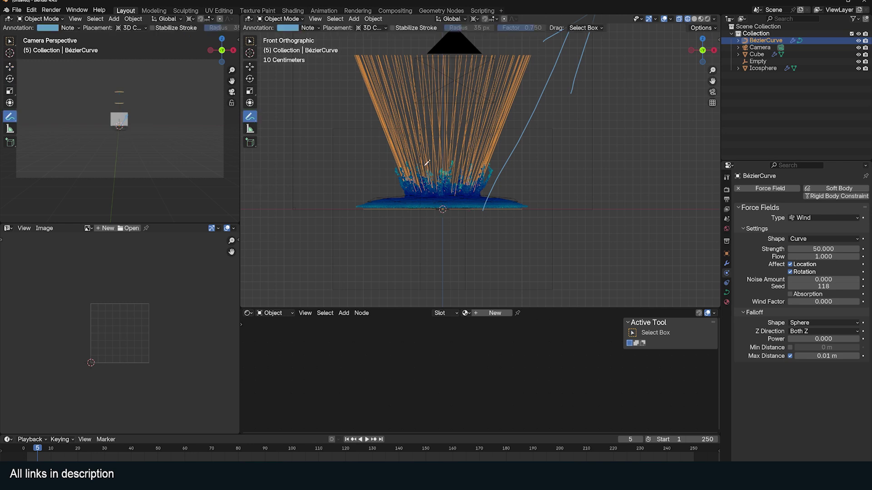
mouse_move(476, 197)
left_mouse_down()
mouse_move(527, 148)
mouse_move(540, 166)
mouse_move(526, 197)
left_mouse_up()
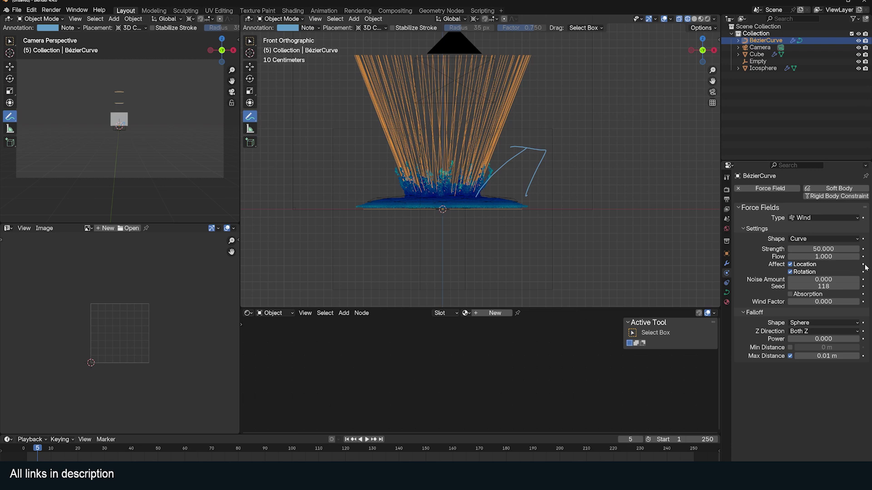
Step: Keyframe the wind field's Affect Location and Rotation options on at frame 5 and off at frame 6
left_click_drag(863, 265, 863, 272)
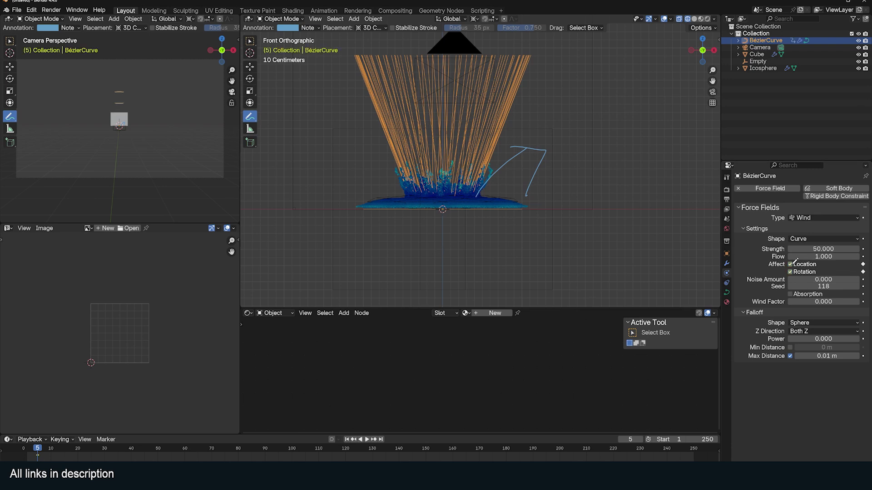
key("Right")
left_click_drag(790, 265, 790, 272)
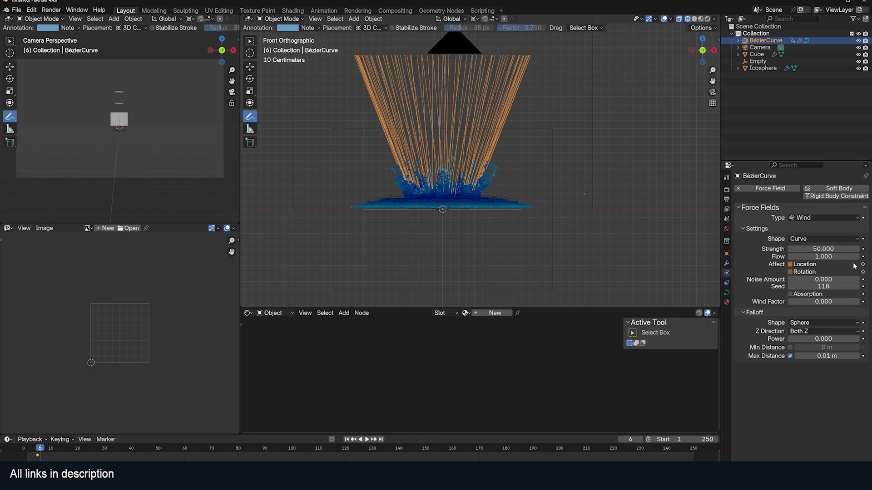
left_click_drag(863, 265, 864, 267)
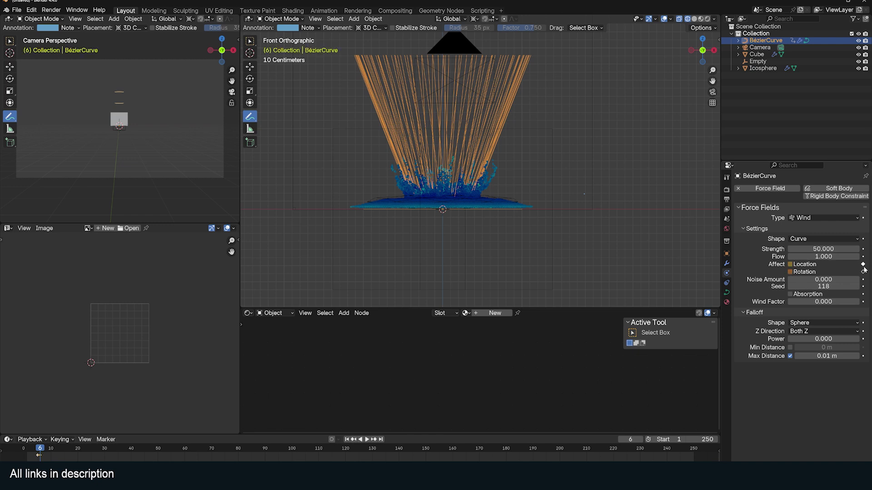
Step: Replay the simulation from the start to check the splash with the wind switching off after frame 5
left_click(26, 459)
key("space")
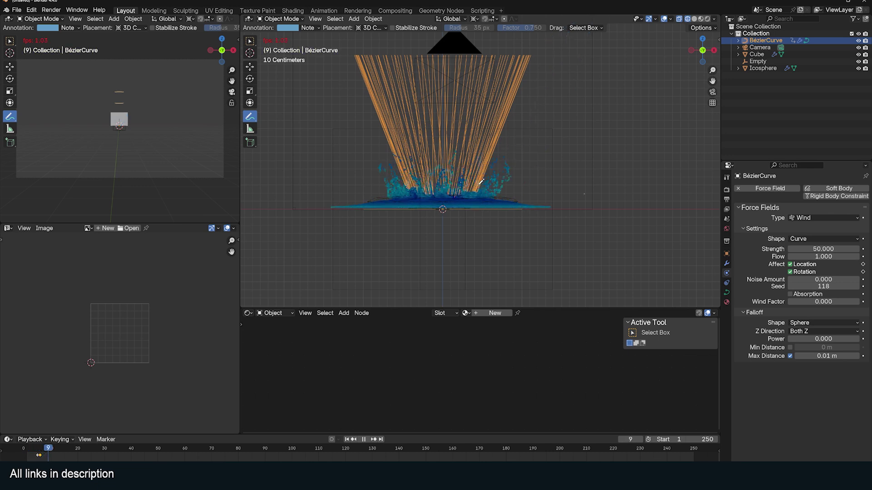
key("space")
Step: Set the curve wind field's flow to 4 and its strength to 100
middle_click_drag(480, 184, 490, 211)
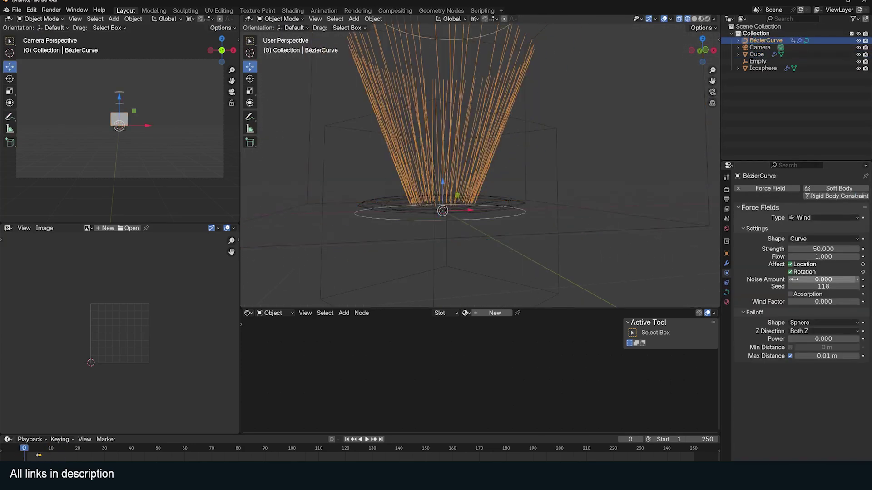
double_click(799, 256)
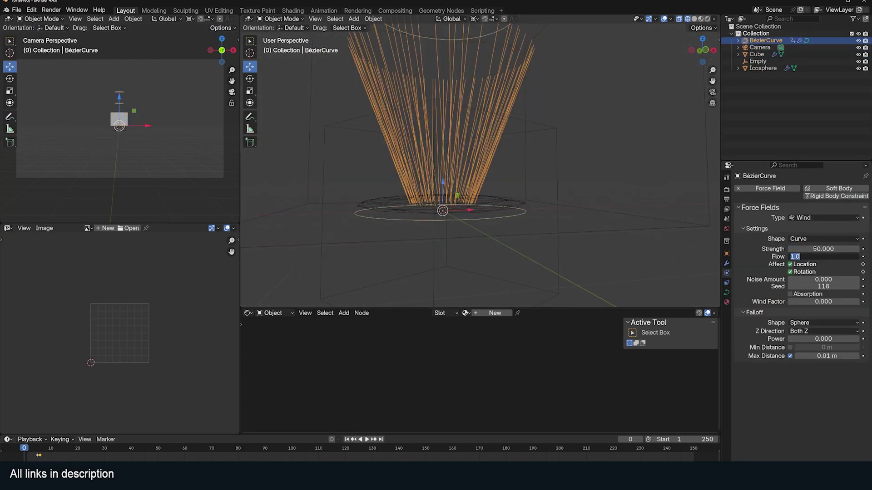
type("4")
key("Return")
double_click(797, 250)
type("100")
key("Return")
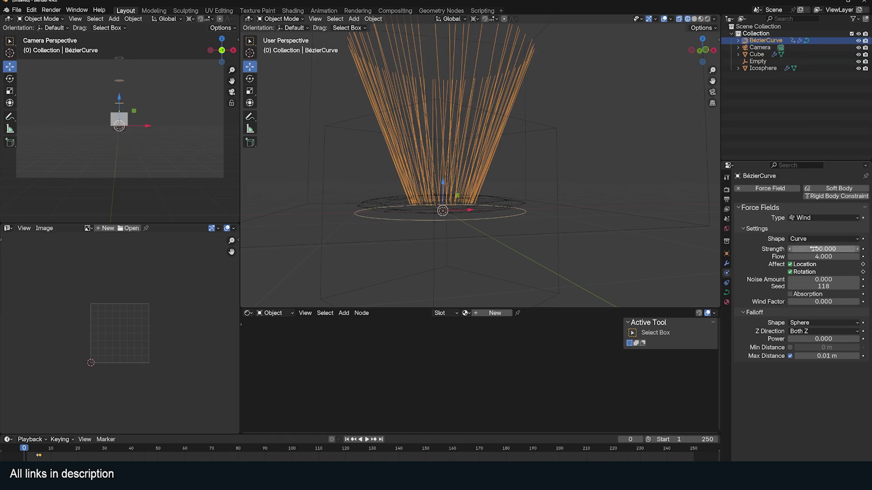
Step: Replay the simulation to check the splash with the stronger wind and higher flow
key("space")
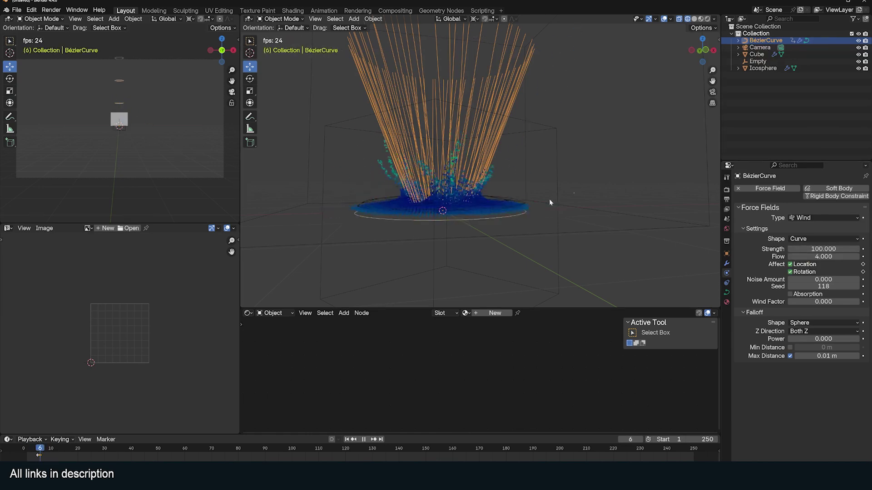
key("space")
key("space")
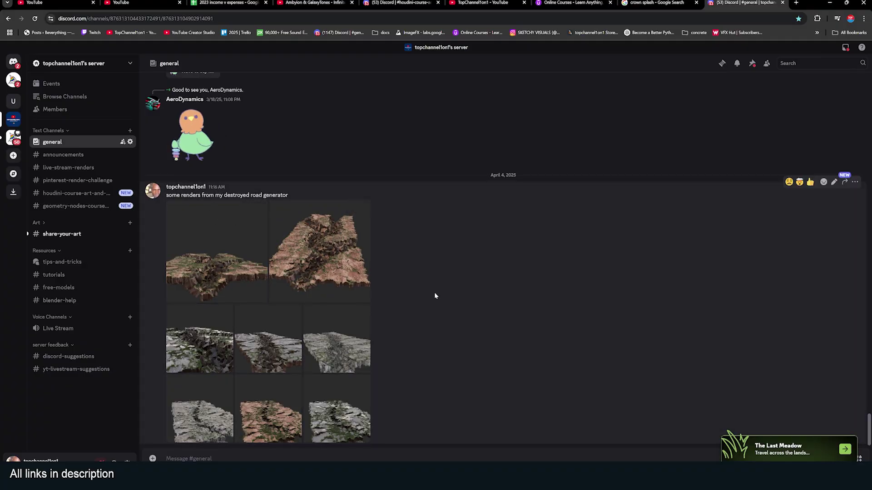
Step: Switch to the Discord general channel and enlarge the first destroyed road render
left_click(217, 252)
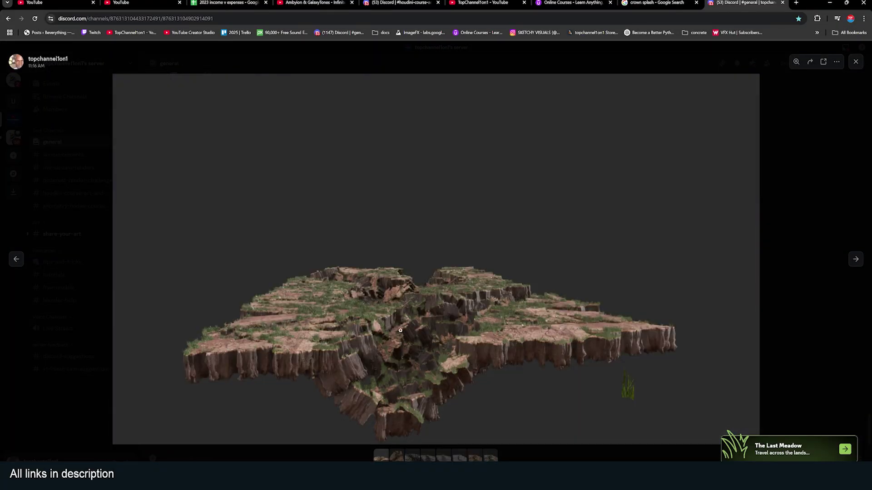